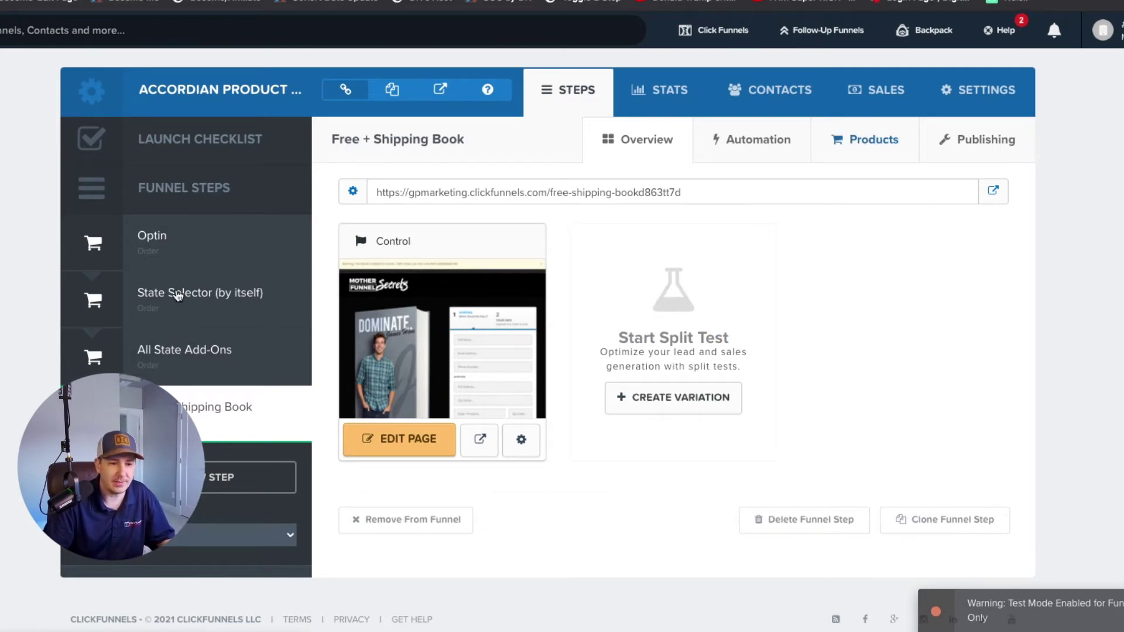
# - Start a new product on the funnel's Order Form step and select the Stripe payment integration
pyautogui.click(265, 415)
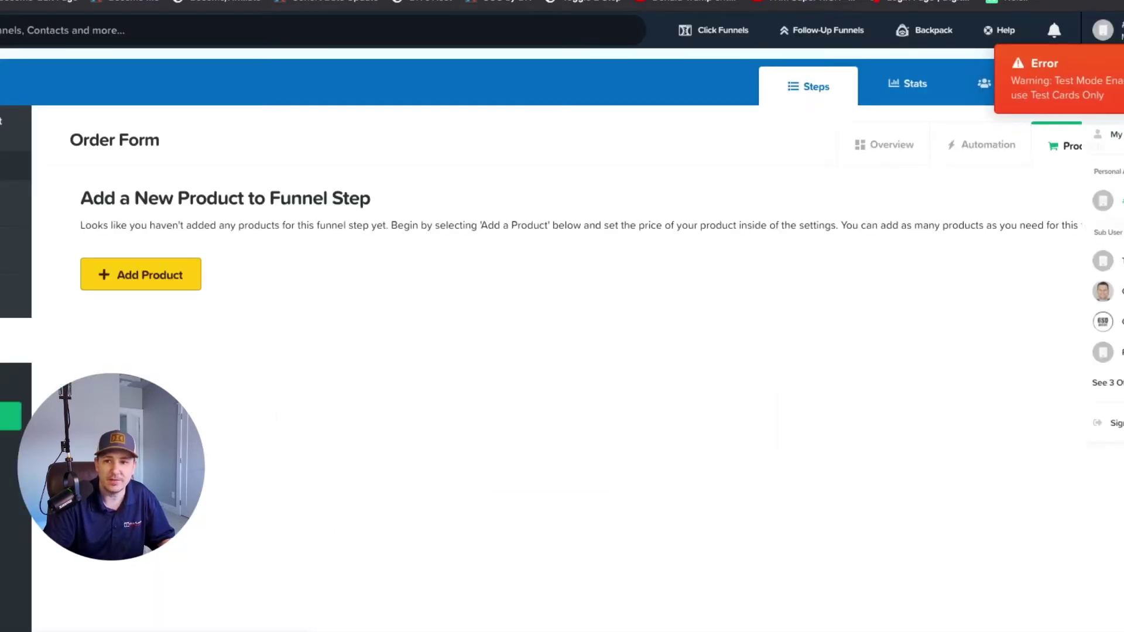
pyautogui.click(136, 281)
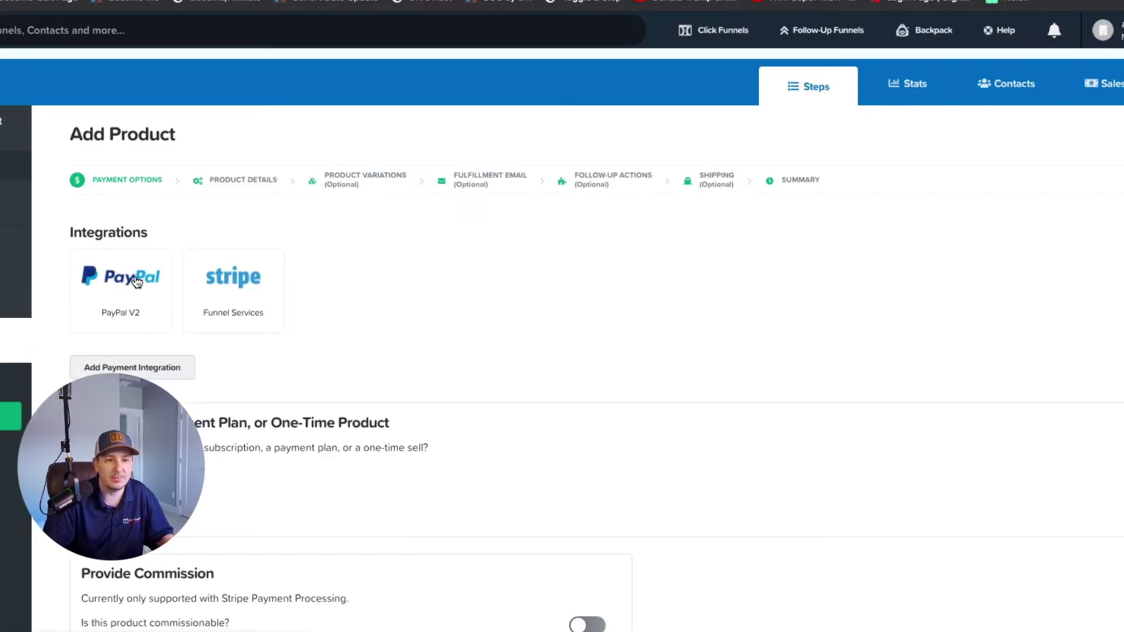
pyautogui.click(230, 285)
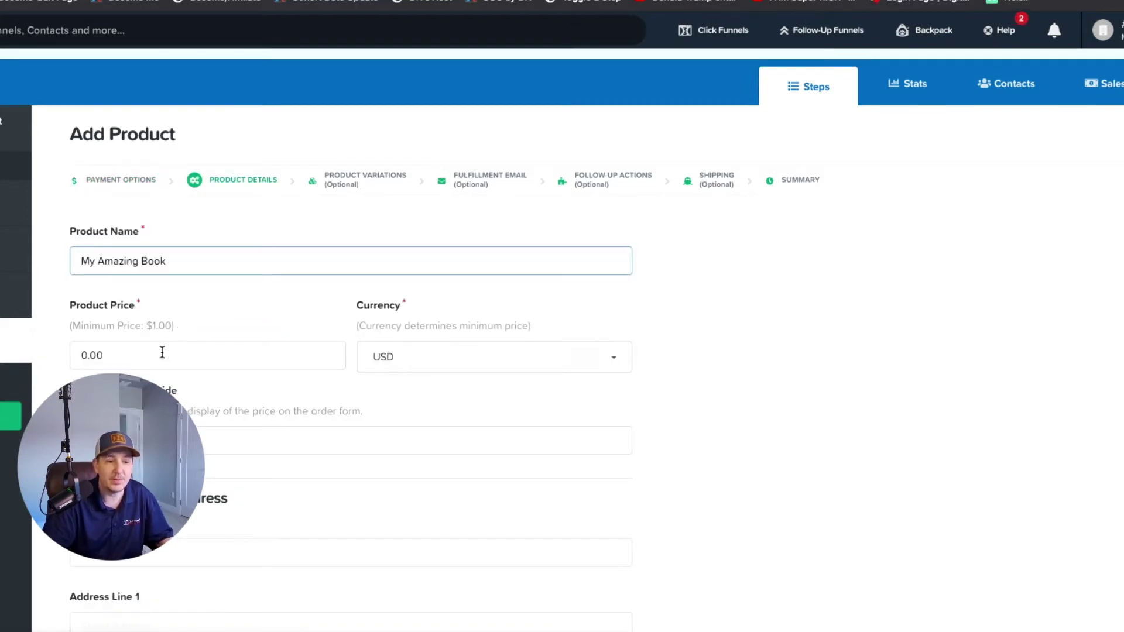
# - Set the price of the My Amazing Book product to 7.00 and save the product
pyautogui.click(163, 351)
pyautogui.moveTo(146, 326); pyautogui.dragTo(173, 326)
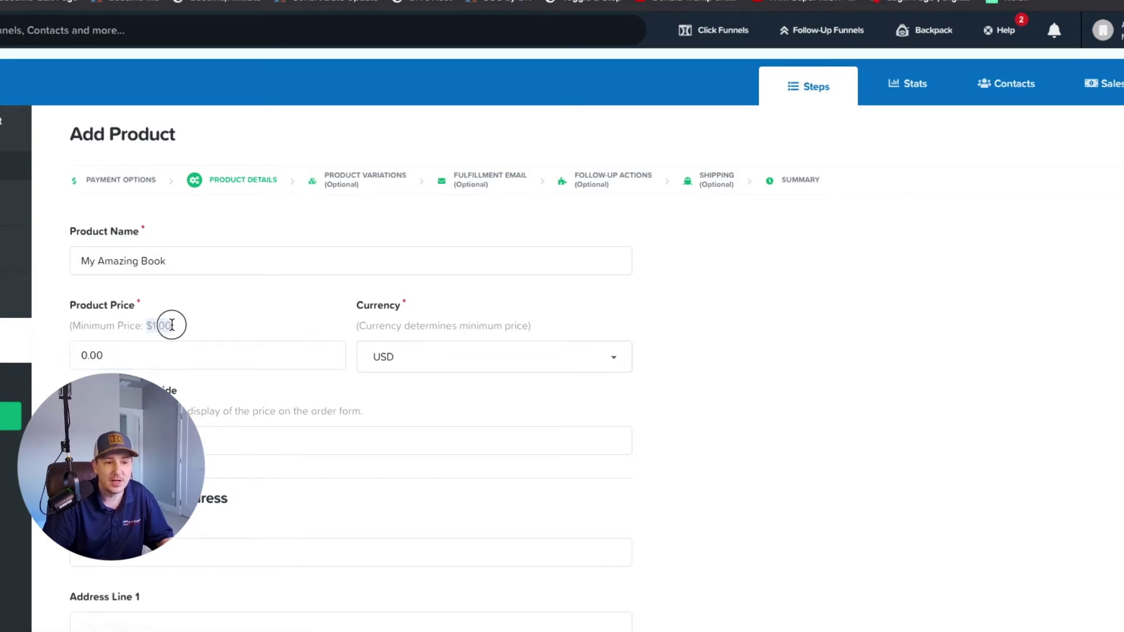
pyautogui.doubleClick(203, 359)
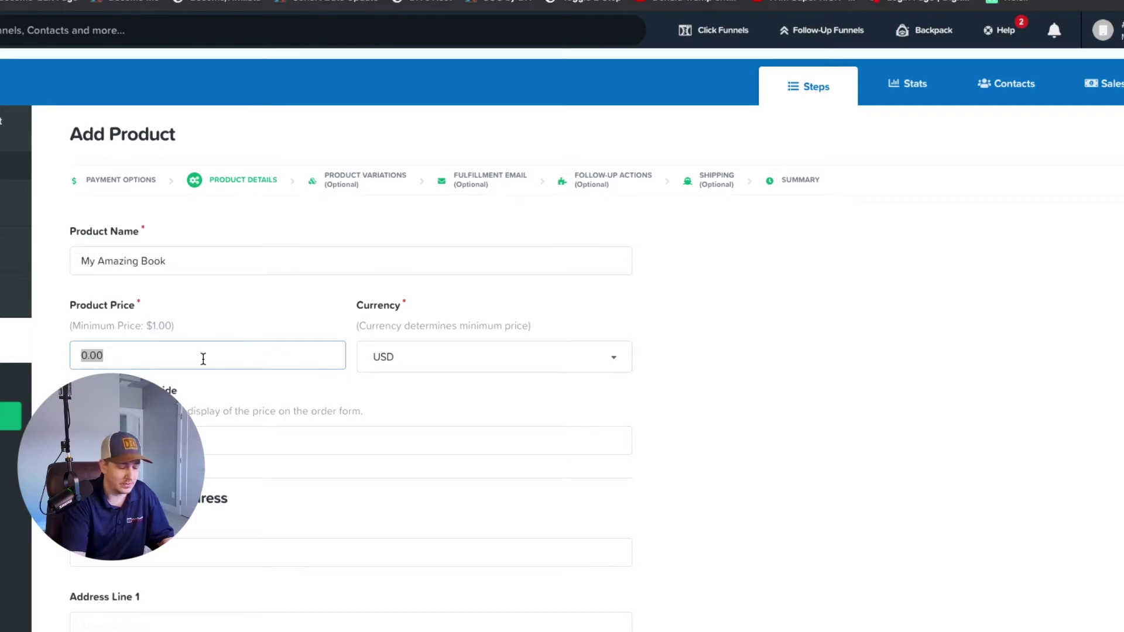
pyautogui.write('7')
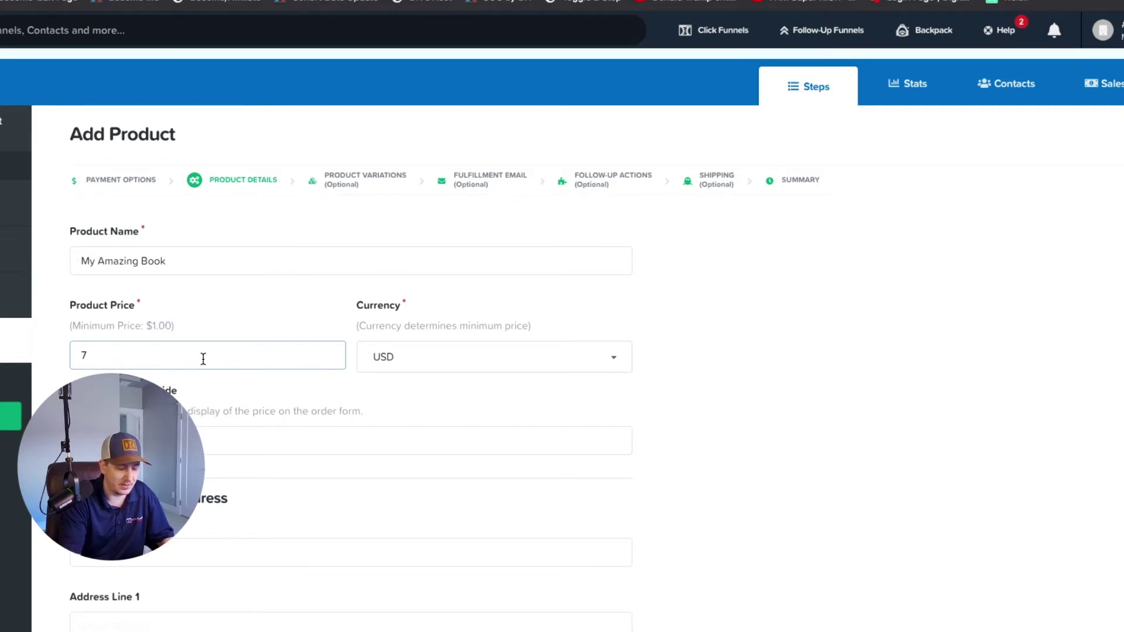
pyautogui.write('.00')
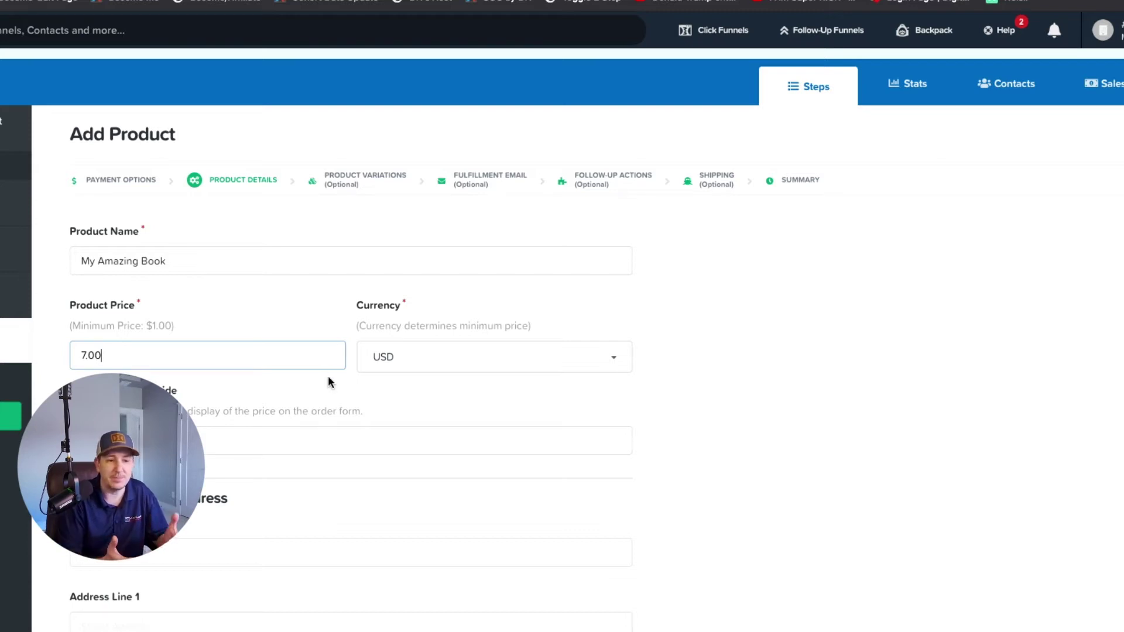
pyautogui.click(301, 439)
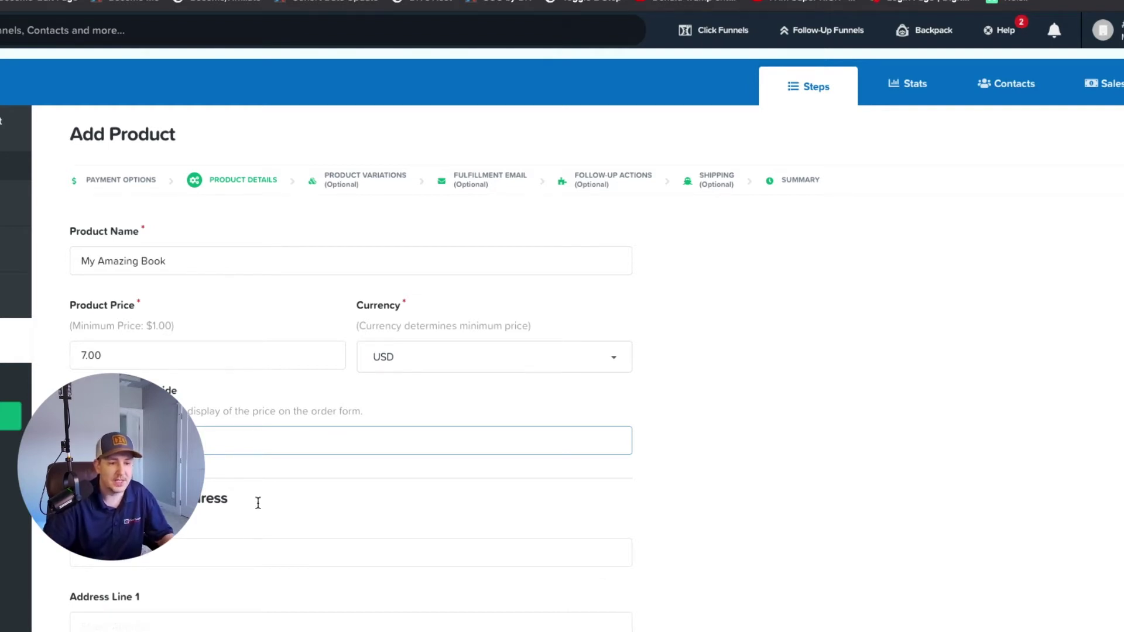
pyautogui.scroll(-15, 386, 518)
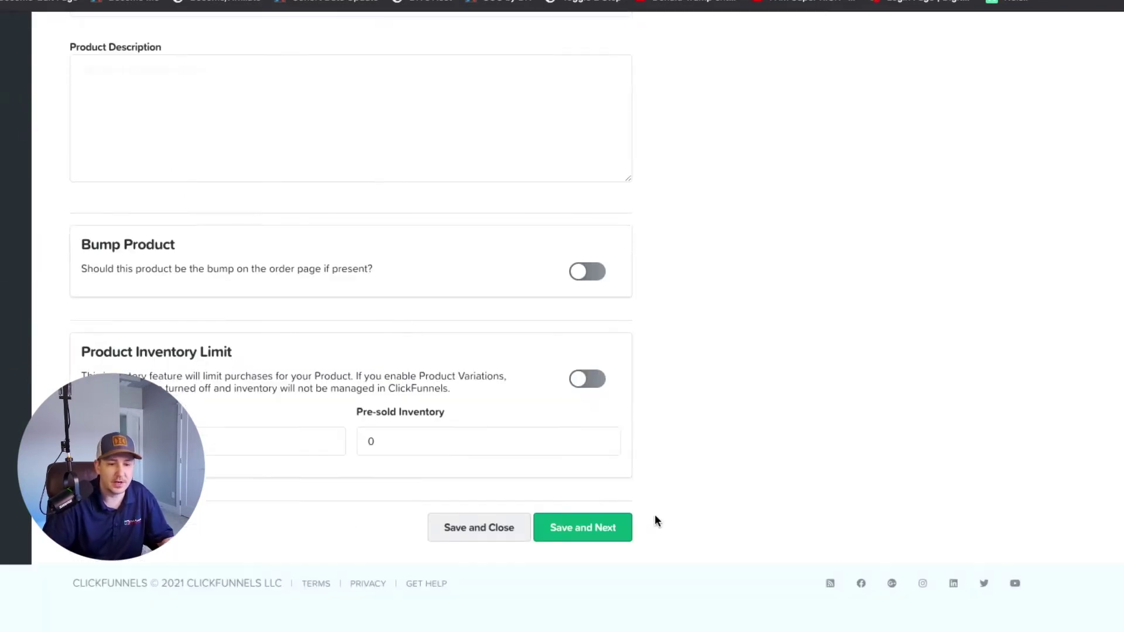
pyautogui.click(477, 529)
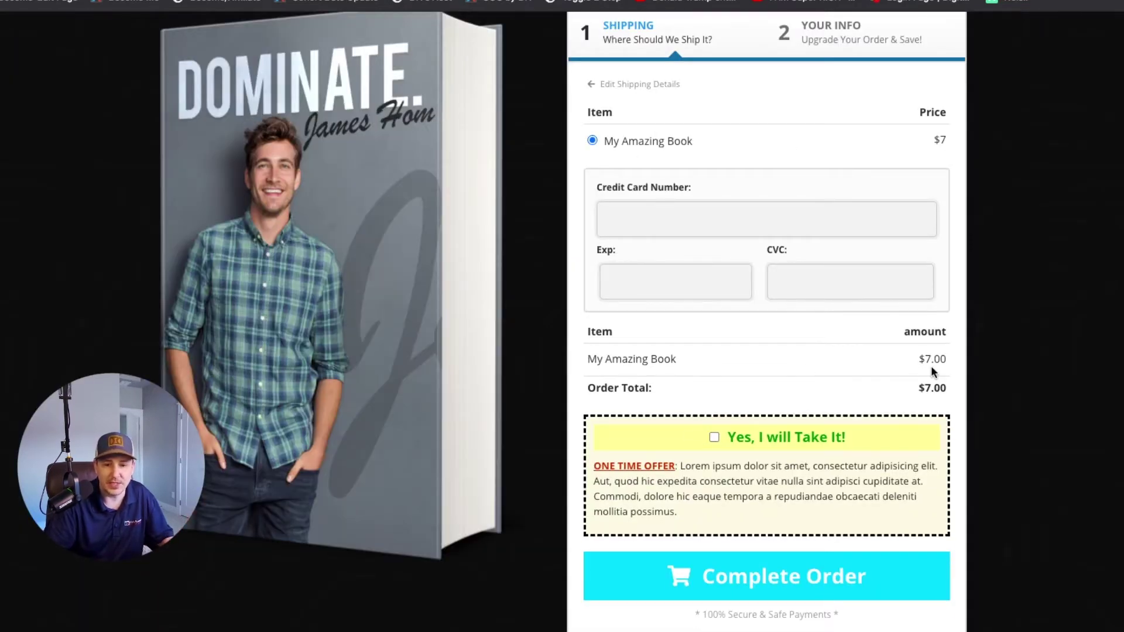
# - Accept the one-time offer on the live order form, check the order summary, and return to the funnel's products
pyautogui.click(714, 438)
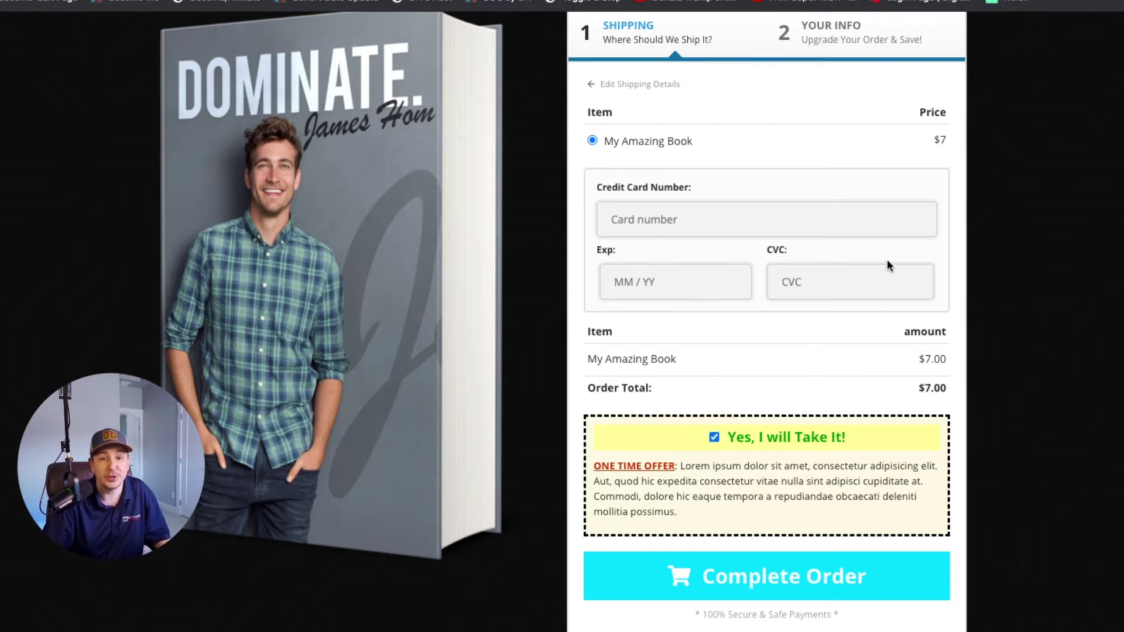
pyautogui.scroll(2, 886, 266)
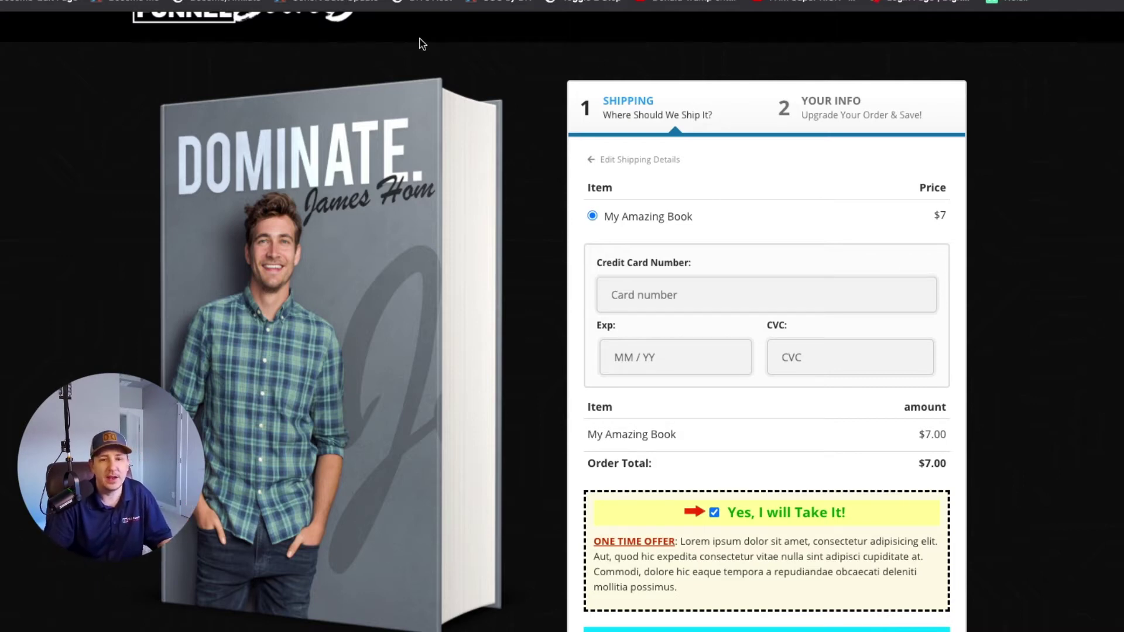
pyautogui.click(129, 1)
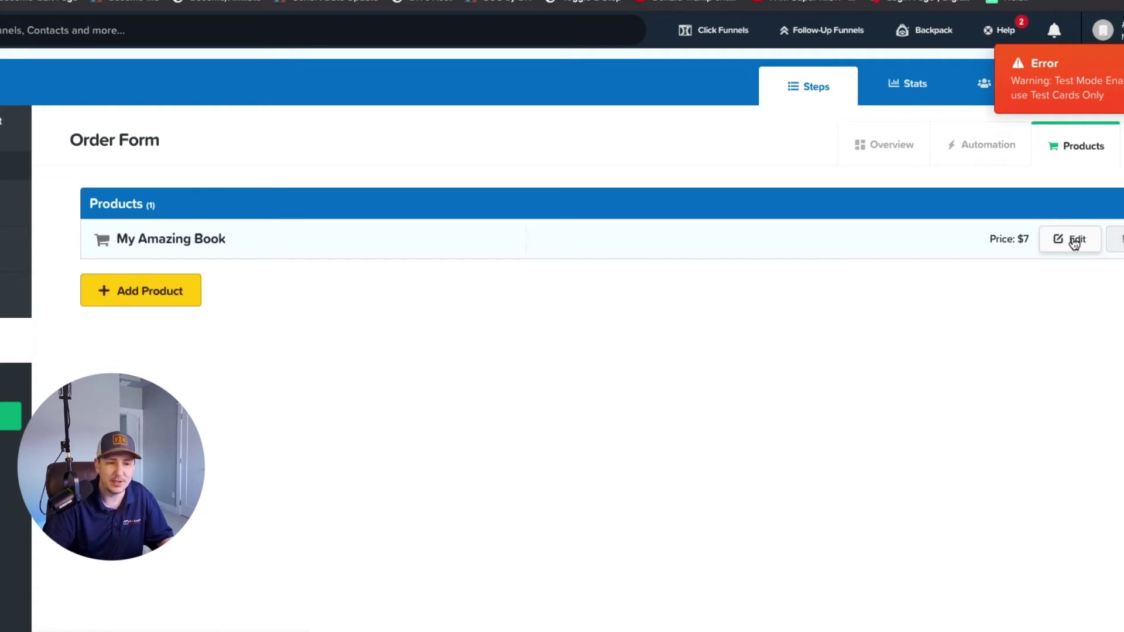
# - Edit the My Amazing Book product's details and set its price to 1.00
pyautogui.click(1053, 245)
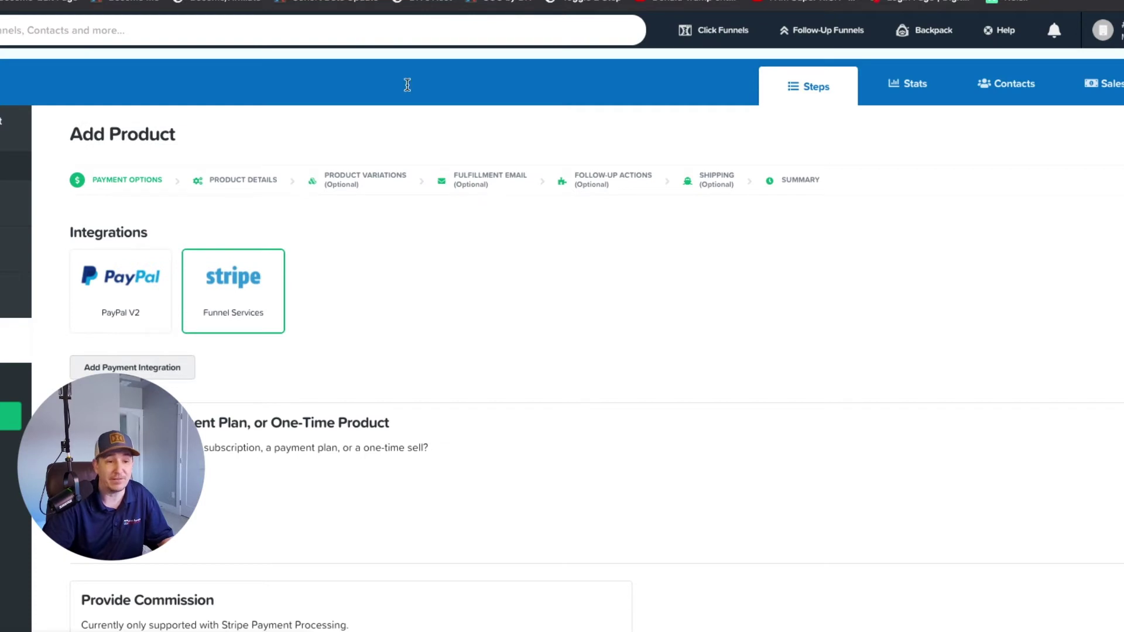
pyautogui.click(235, 180)
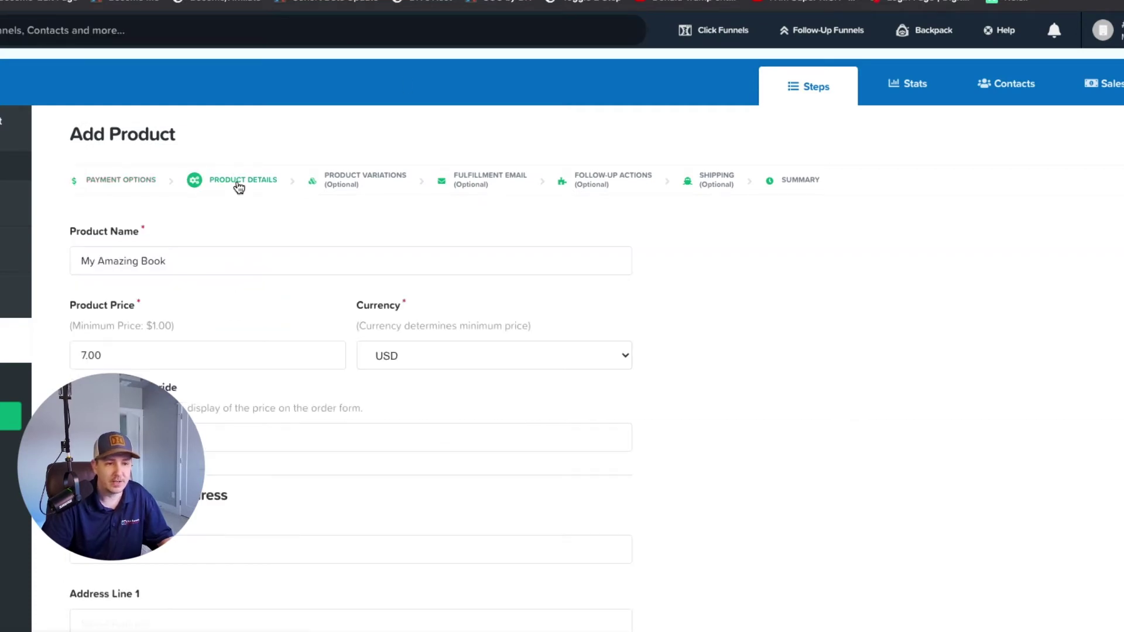
pyautogui.doubleClick(130, 352)
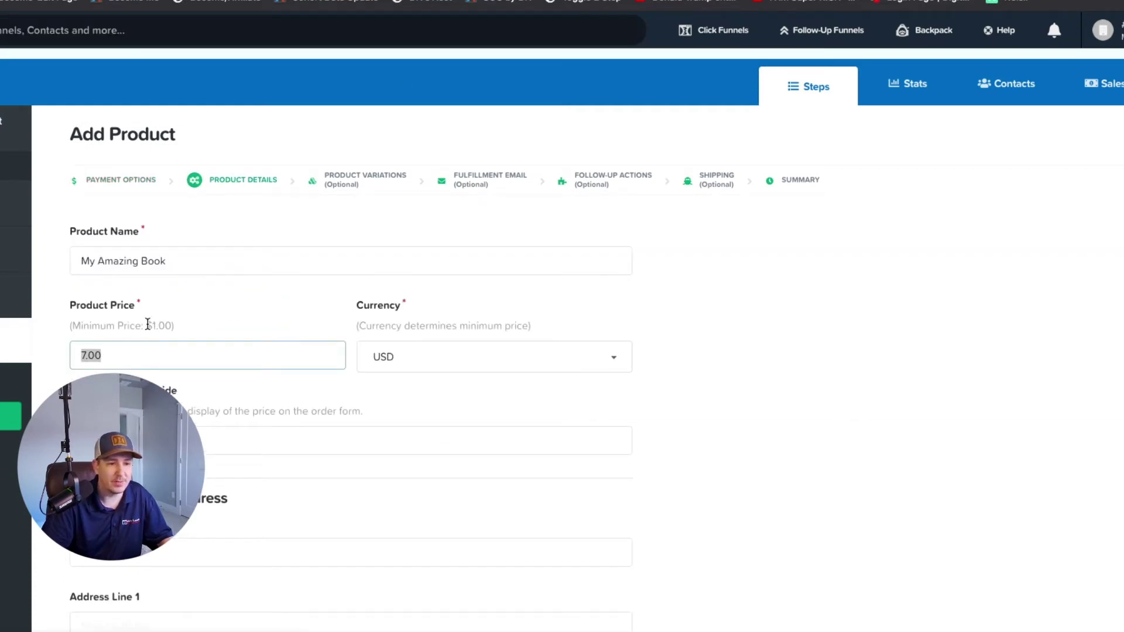
pyautogui.moveTo(147, 325); pyautogui.dragTo(173, 325)
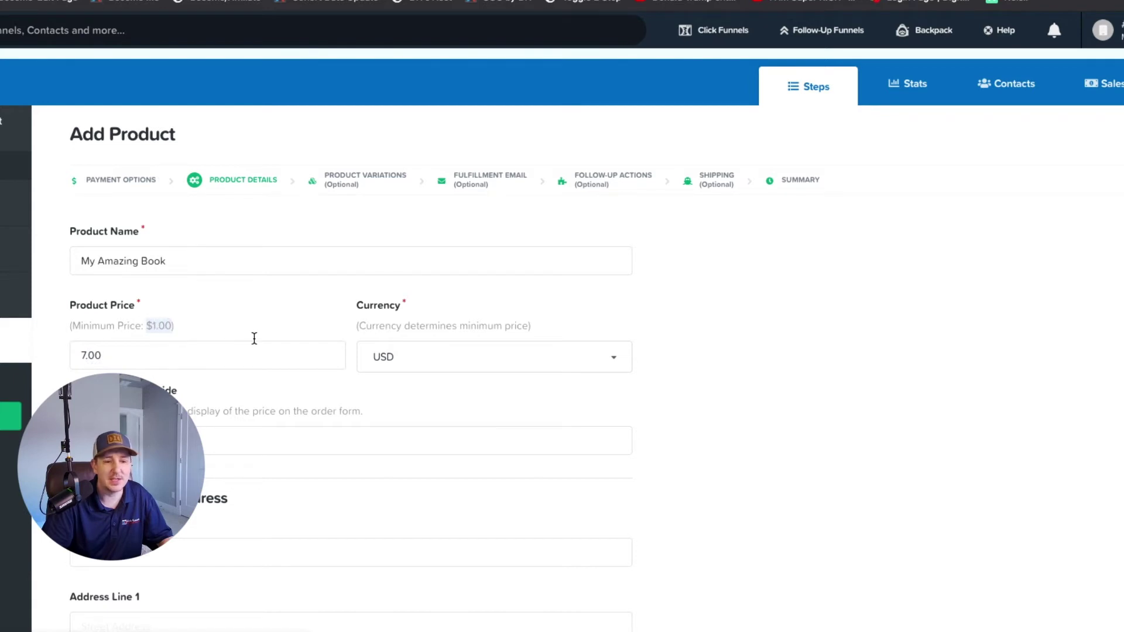
pyautogui.doubleClick(182, 353)
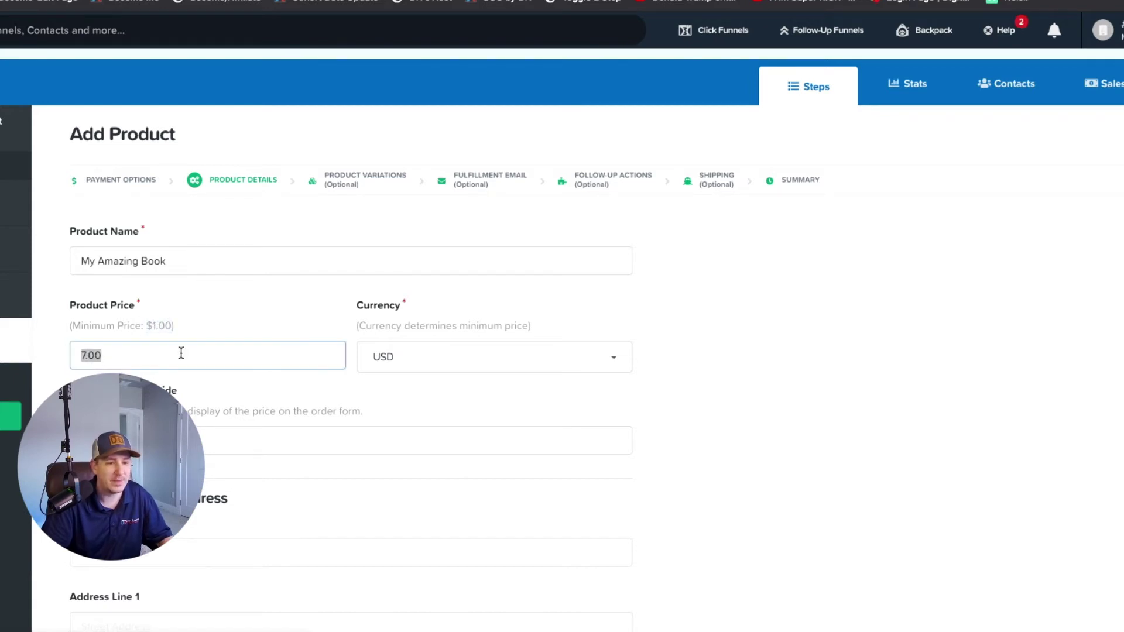
pyautogui.write('1')
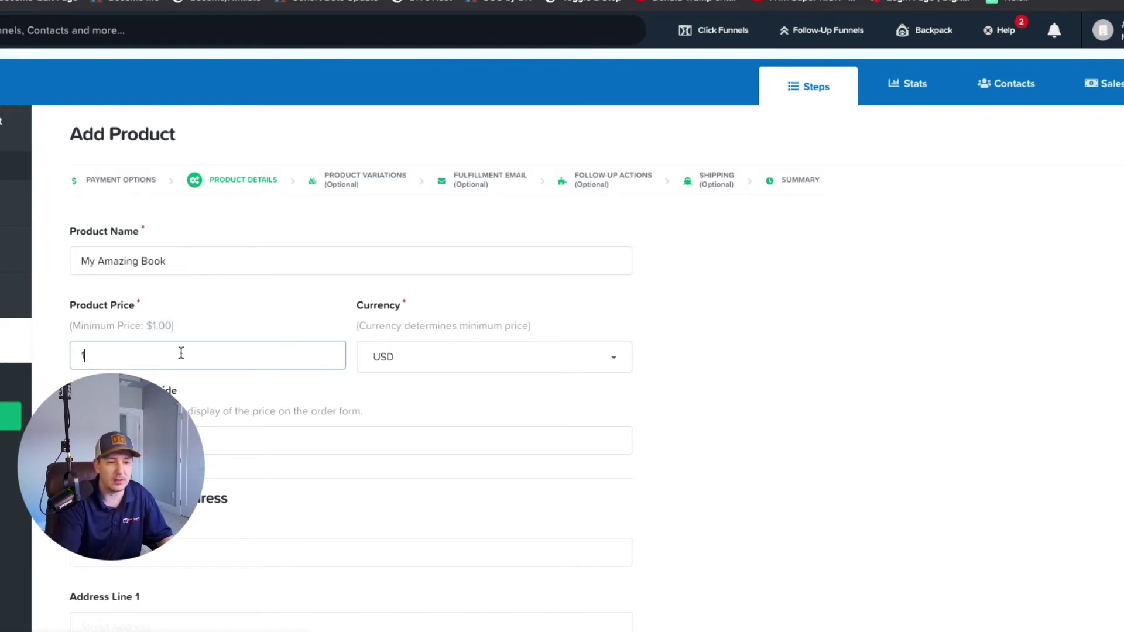
pyautogui.write('.00')
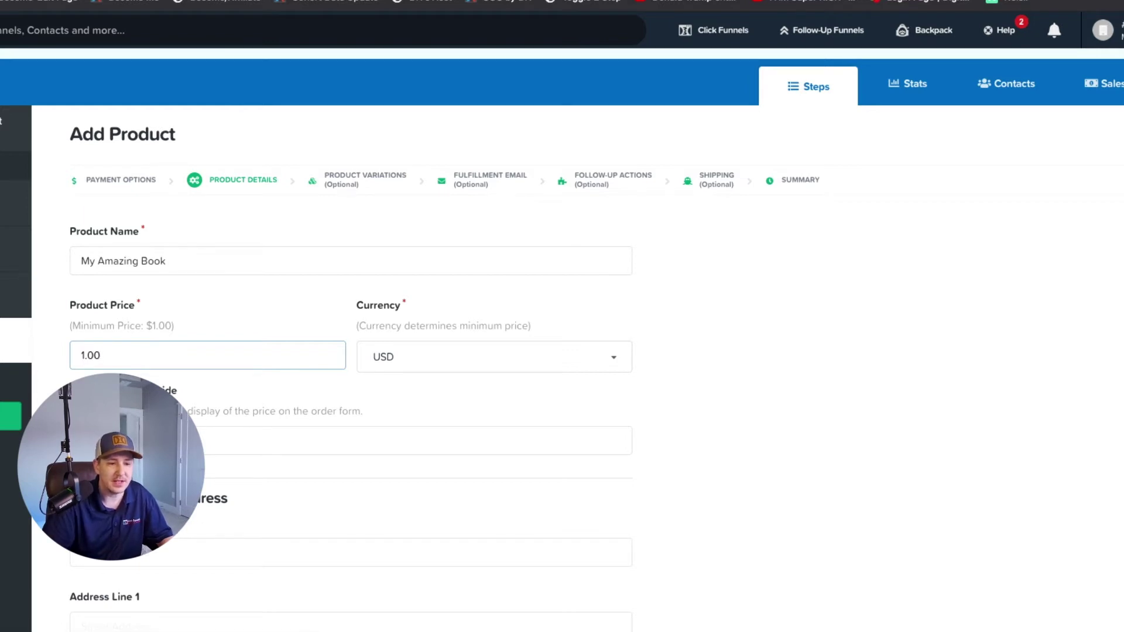
# - Override the book's displayed price with FREE and save the product
pyautogui.click(208, 444)
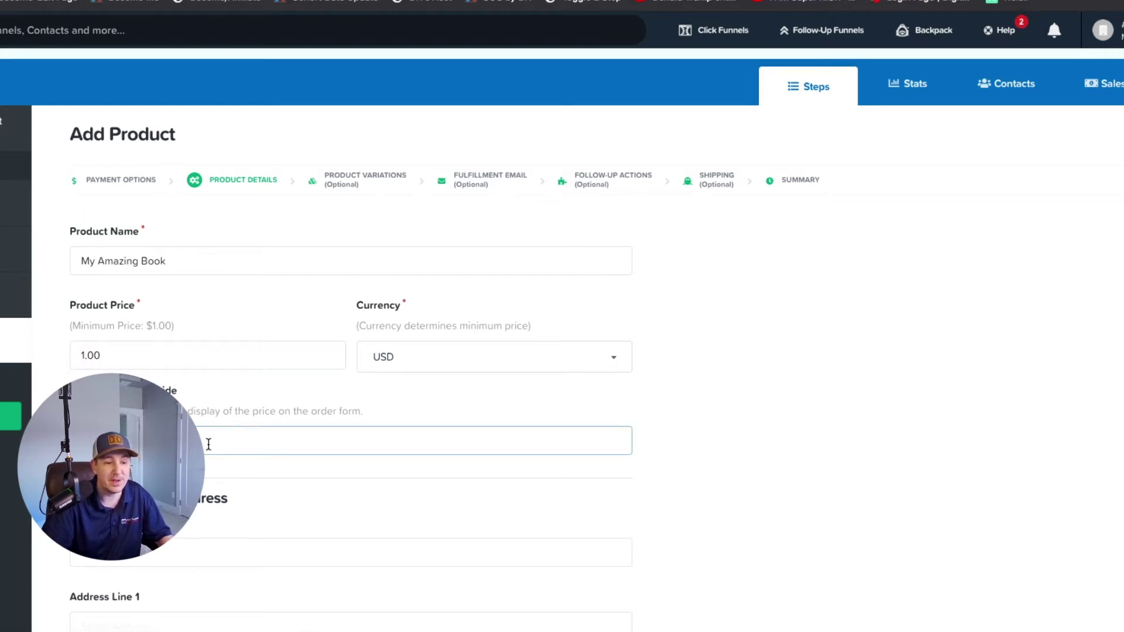
pyautogui.write('FREE')
pyautogui.scroll(-7, 652, 412)
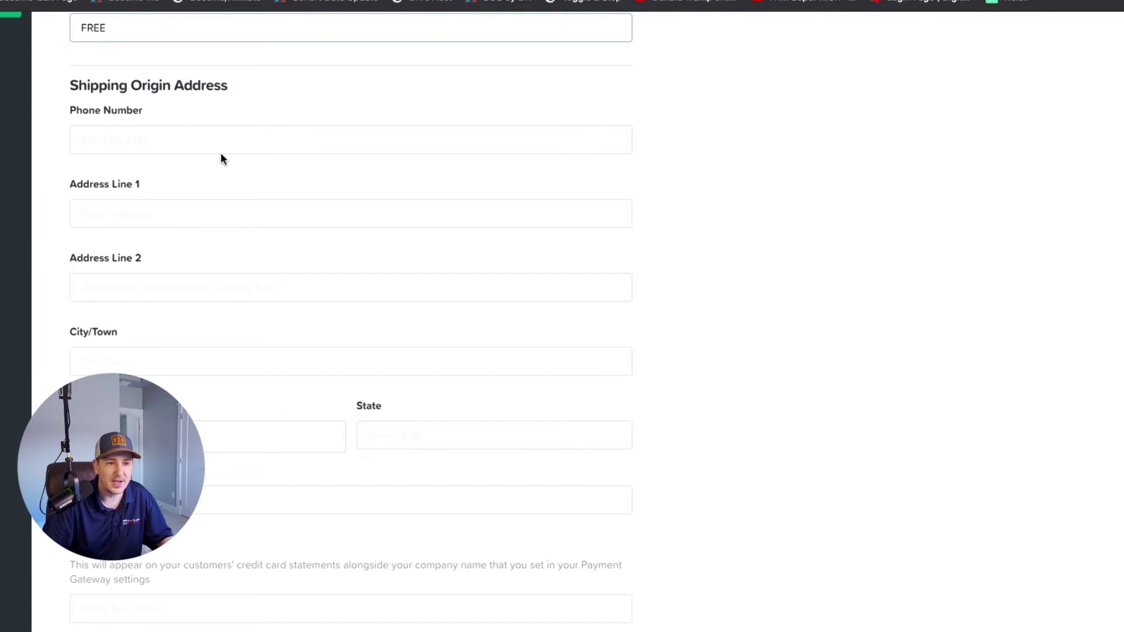
pyautogui.scroll(4, 193, 175)
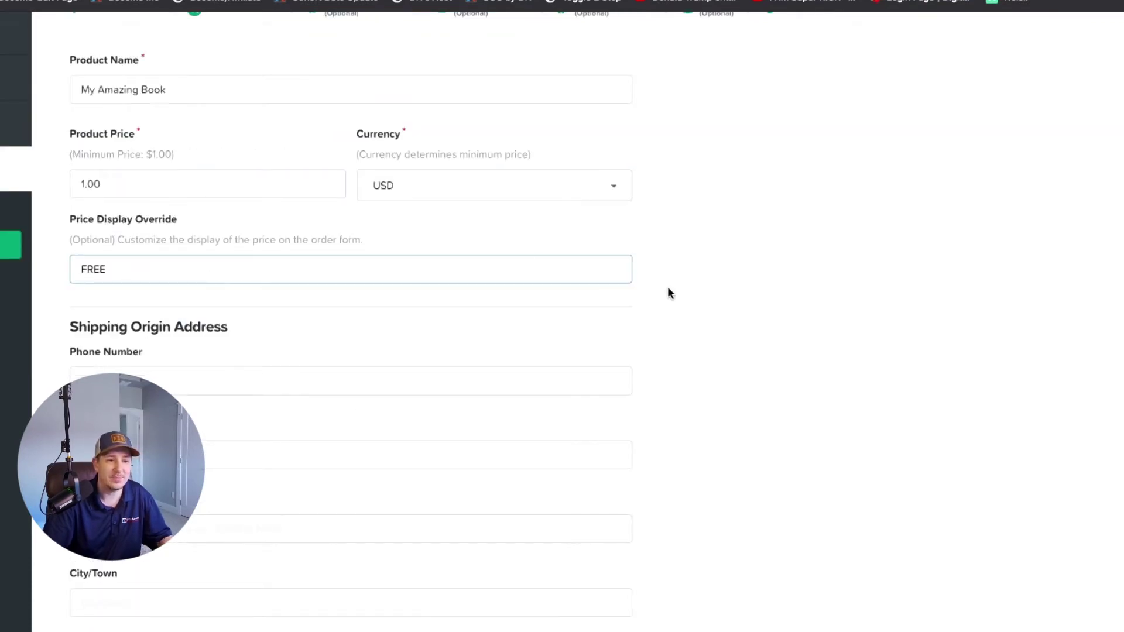
pyautogui.scroll(-15, 670, 292)
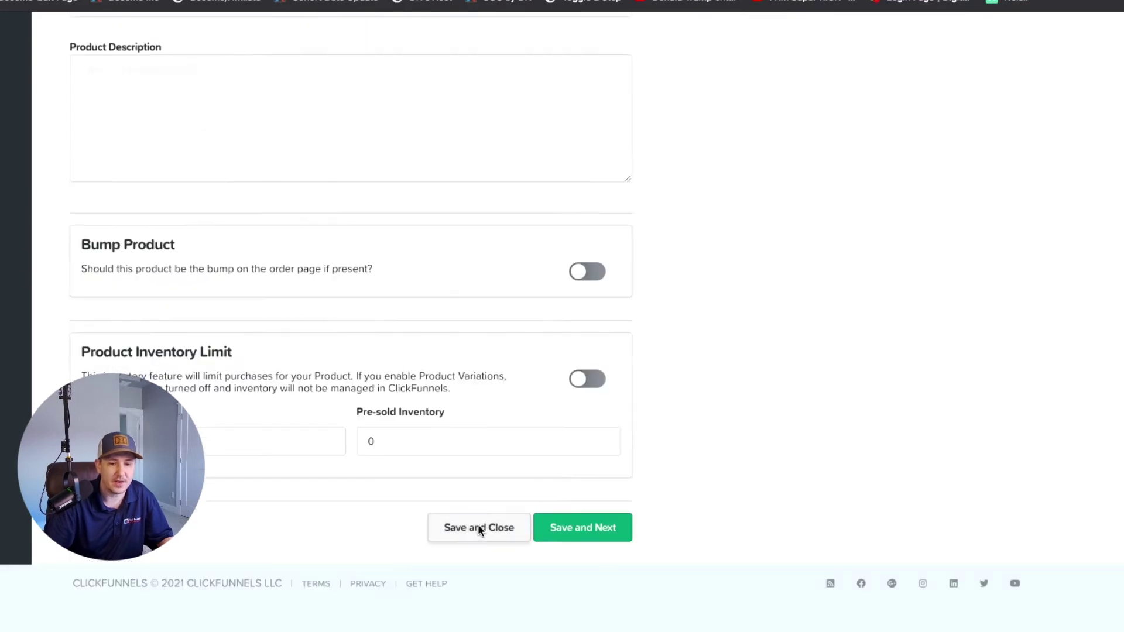
pyautogui.click(478, 527)
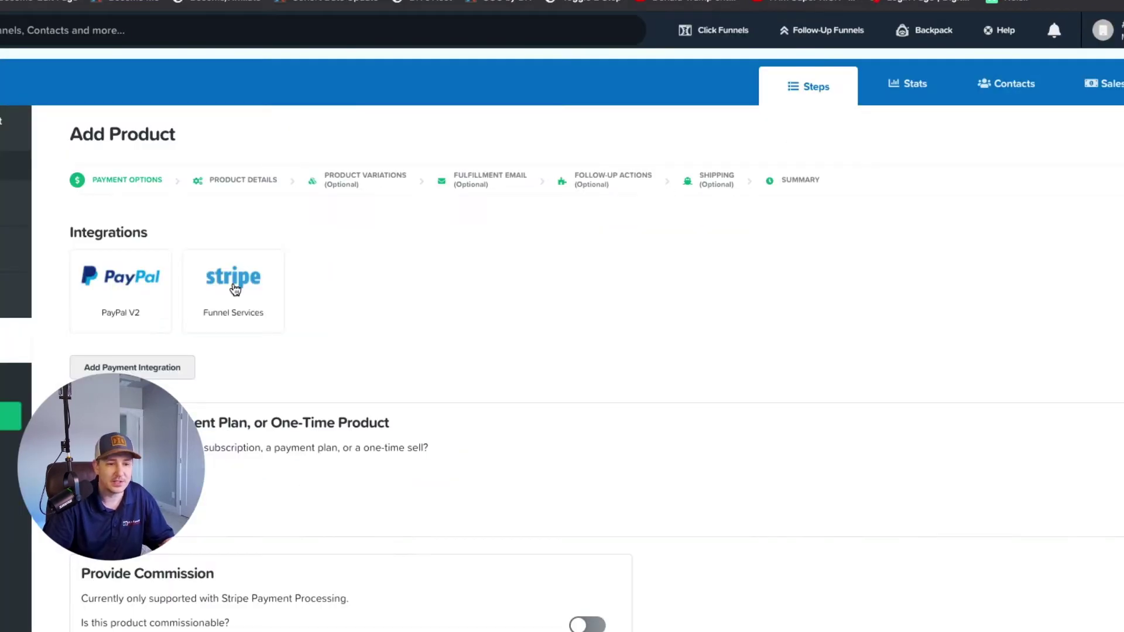
# - Select the Stripe integration for the second product and proceed to its product details
pyautogui.scroll(-1, 235, 288)
pyautogui.click(233, 246)
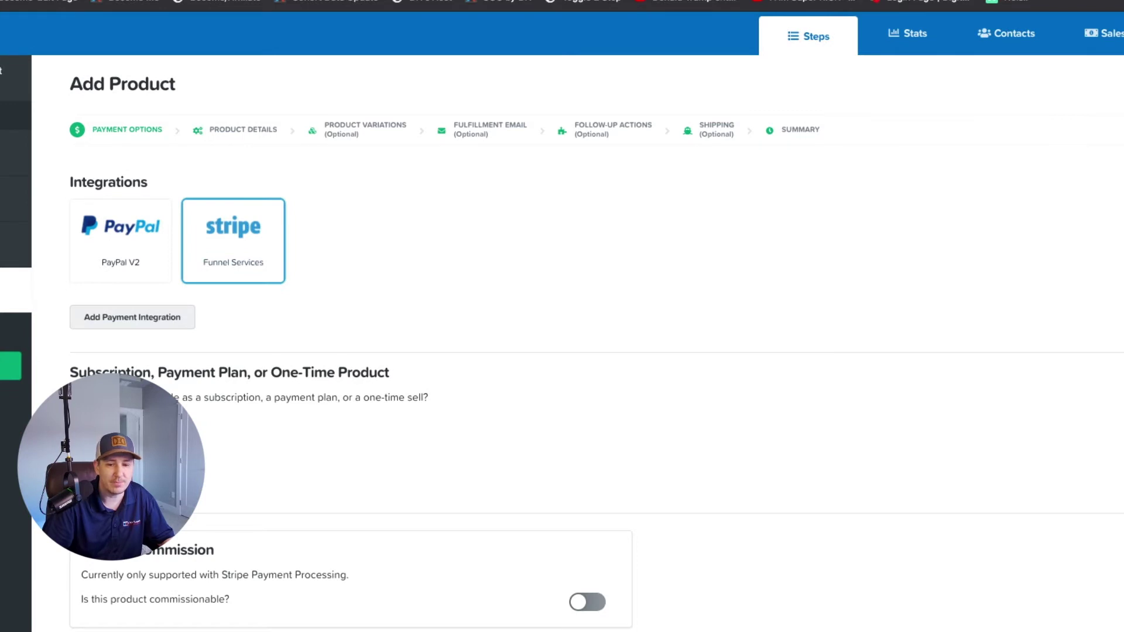
pyautogui.scroll(-3, 561, 351)
pyautogui.click(1058, 526)
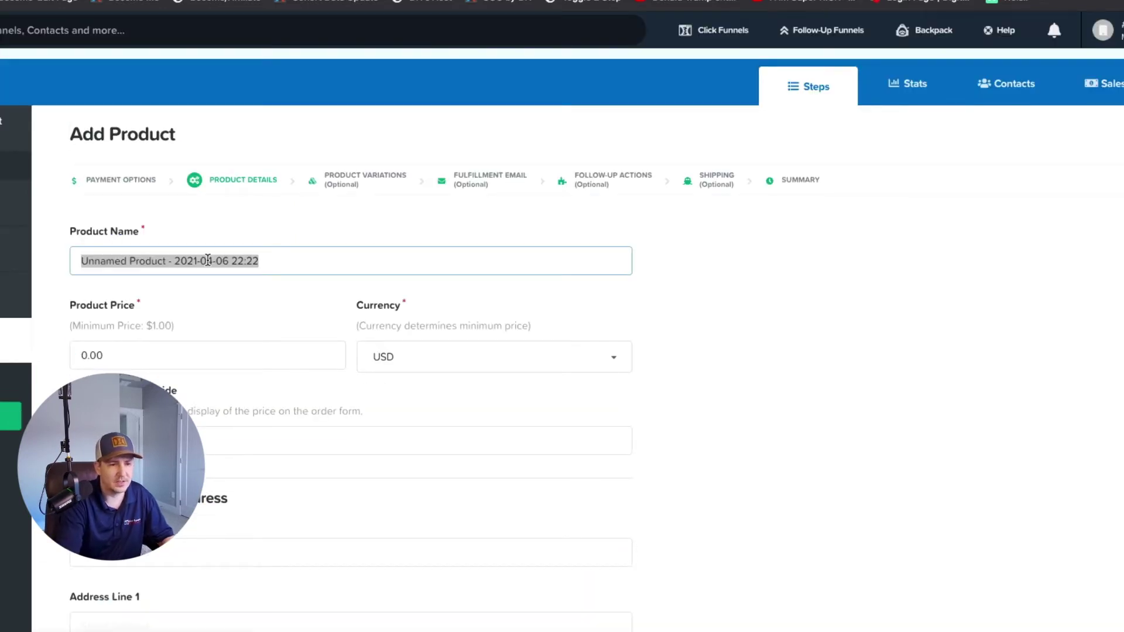
# - Name the second product Shipping and set its price to 6 USD
pyautogui.write('Shipping')
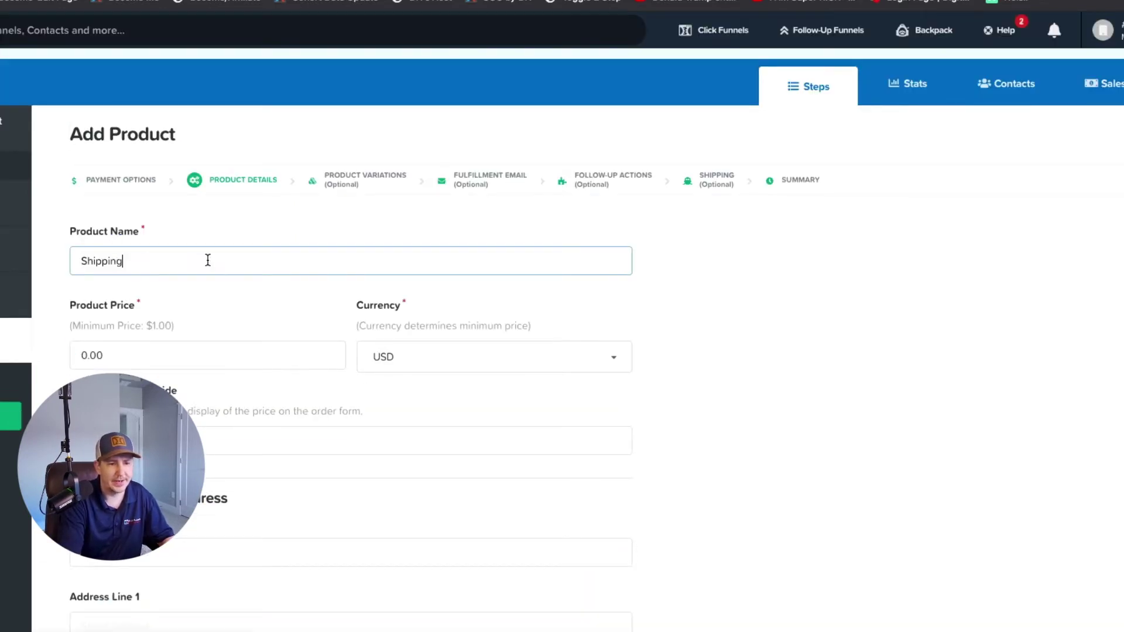
pyautogui.click(172, 349)
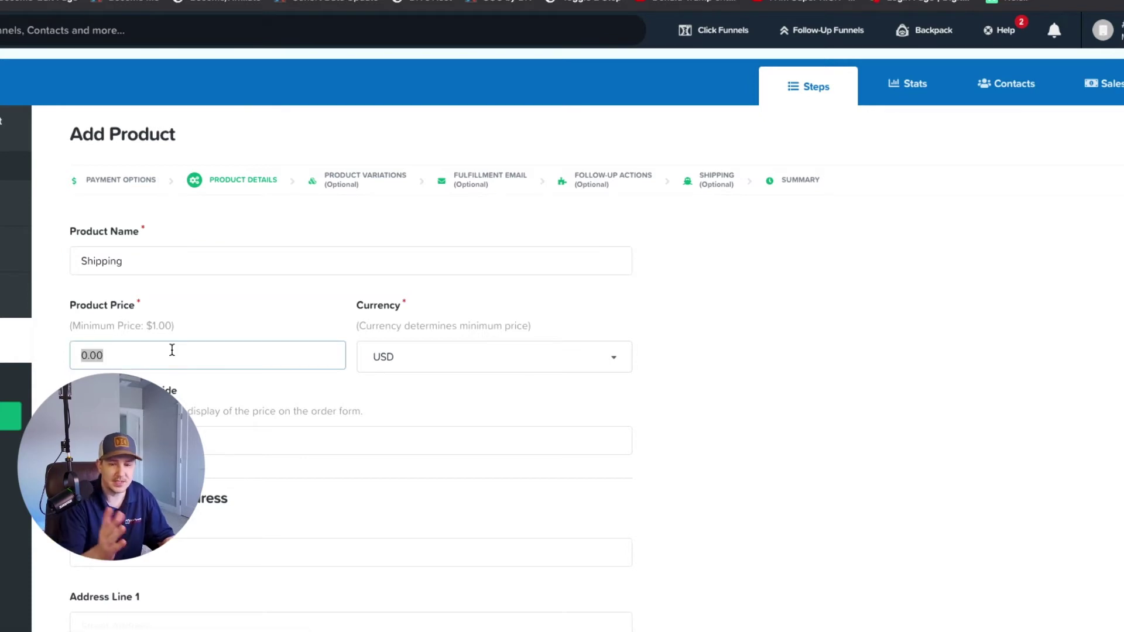
pyautogui.write('6.')
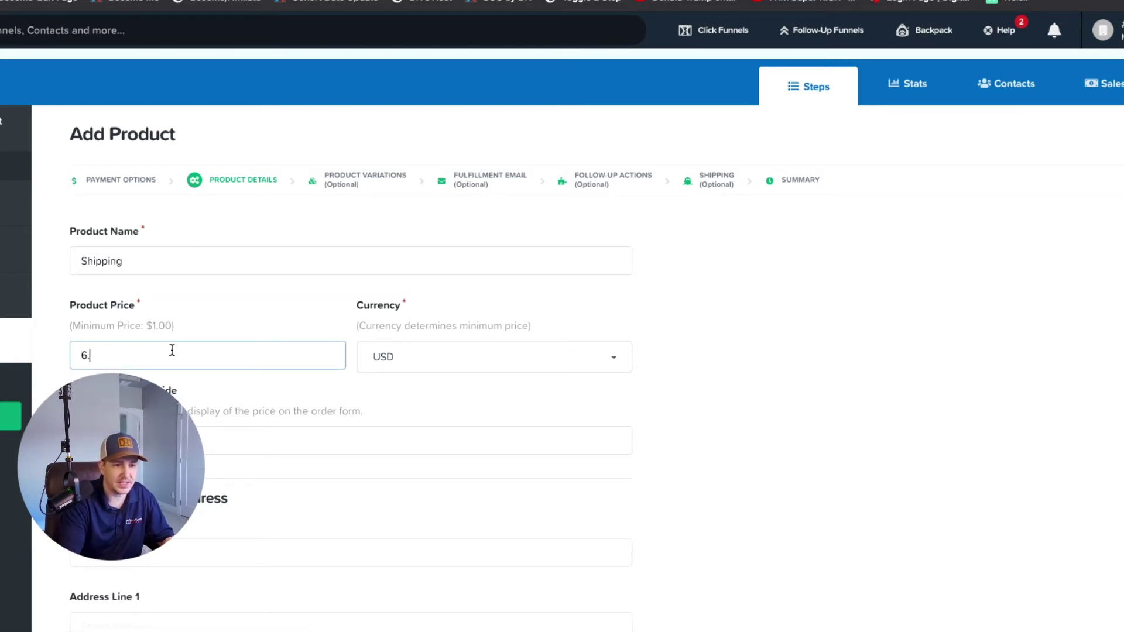
pyautogui.write('00')
pyautogui.click(305, 436)
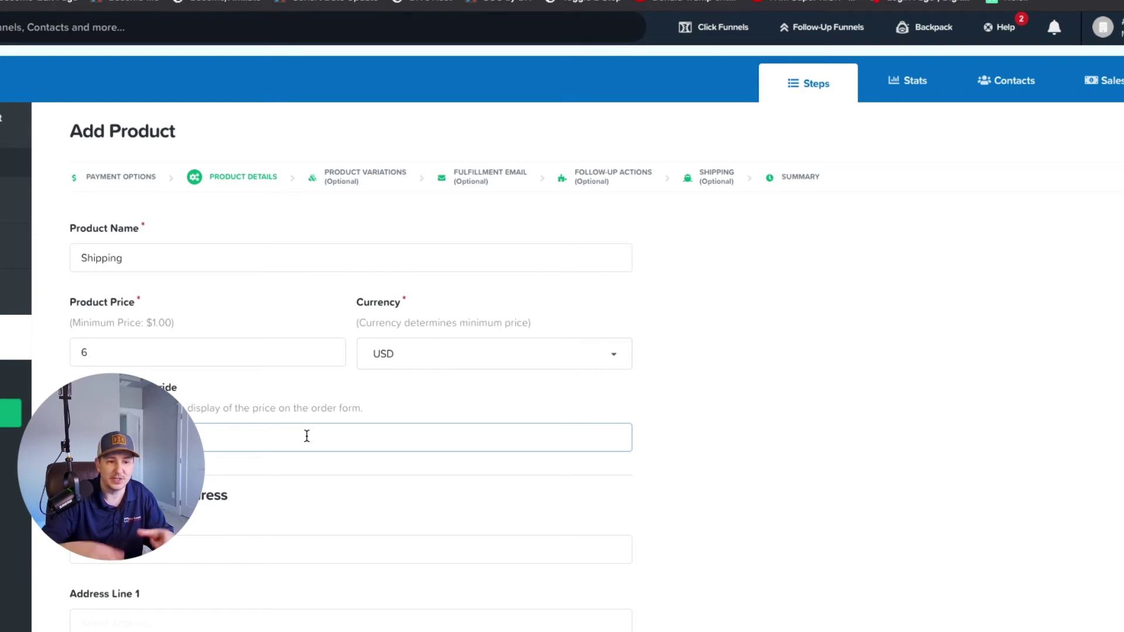
pyautogui.click(760, 474)
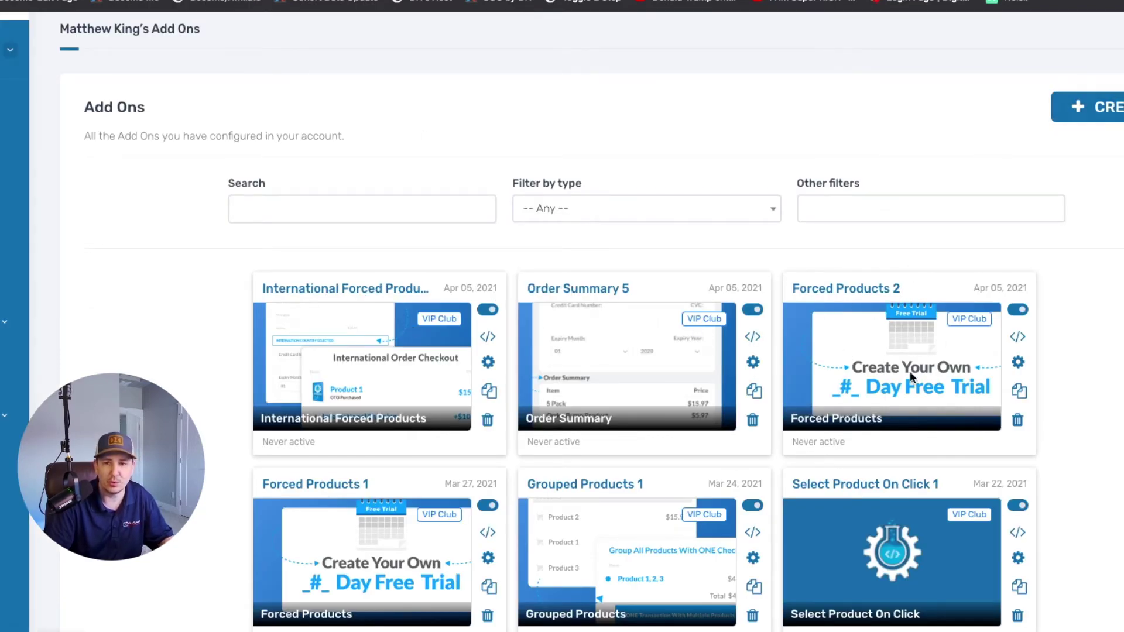
# - Open the Forced Products 2 add-on in CF Pro Tools and review its instructions, code and configuration
pyautogui.click(868, 319)
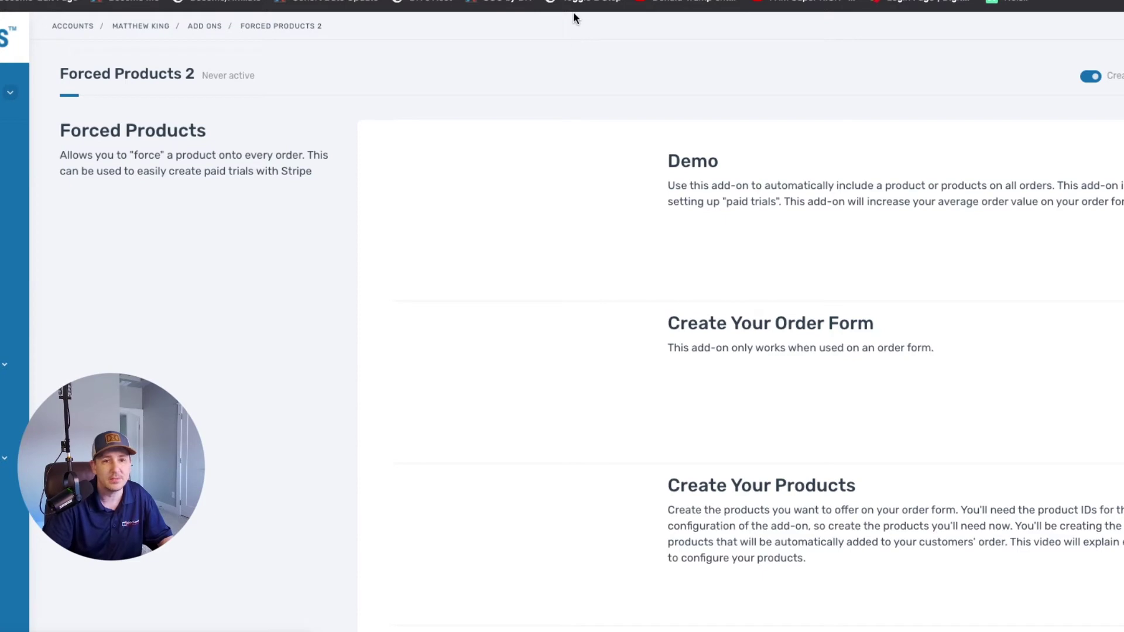
pyautogui.scroll(-10, 774, 281)
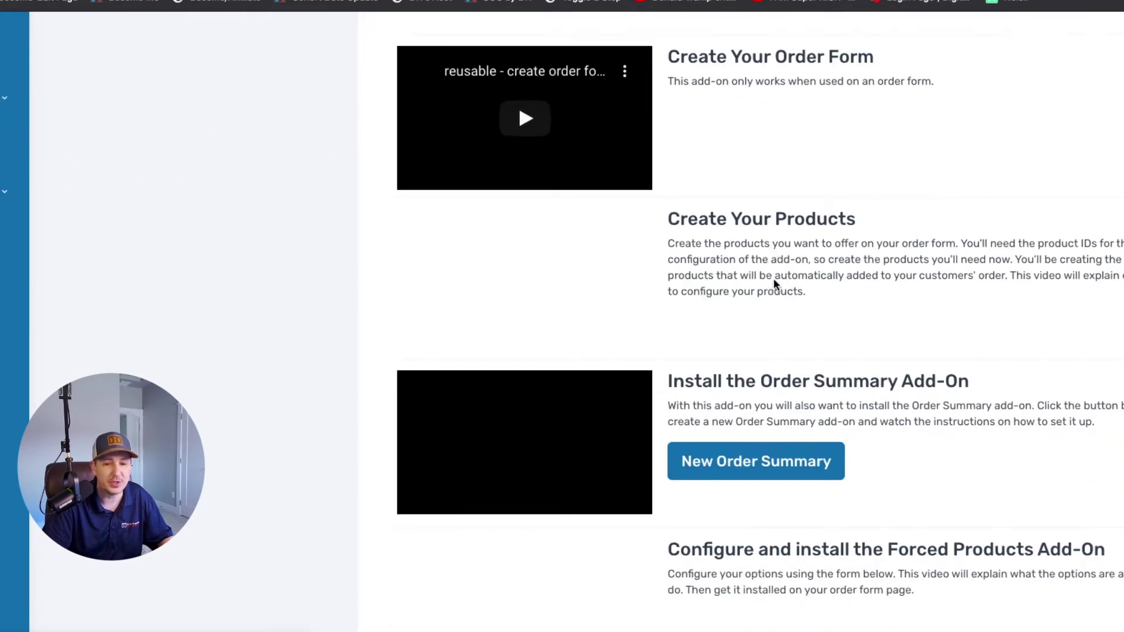
pyautogui.scroll(-4, 647, 387)
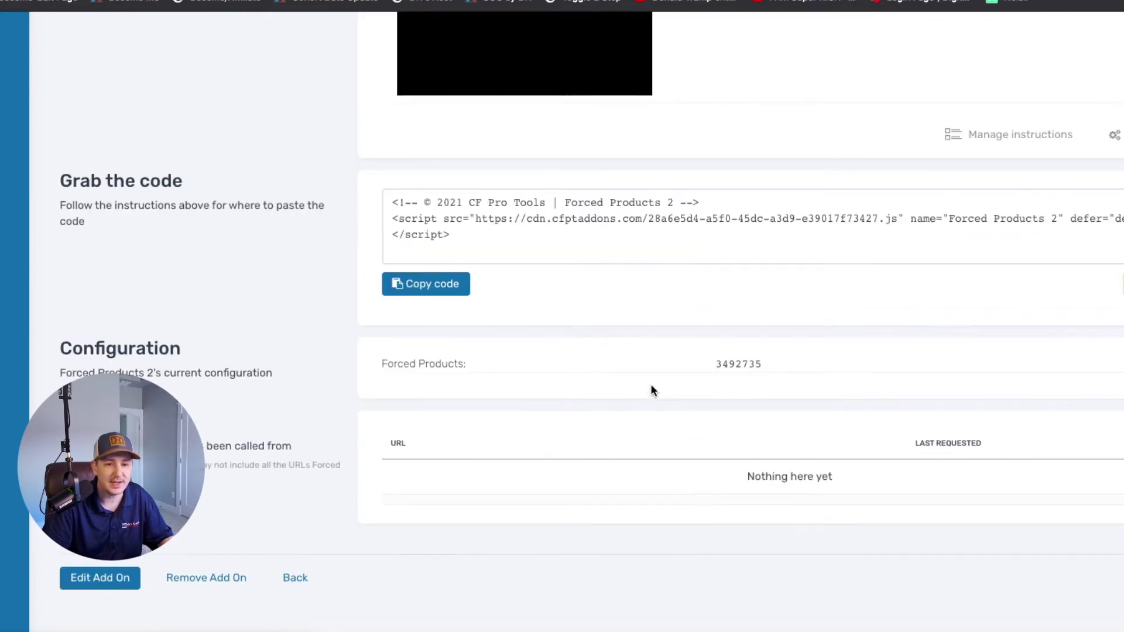
# - Edit the Forced Products 2 add-on, set its forced product ID to 3494351 and update the add-on
pyautogui.click(132, 579)
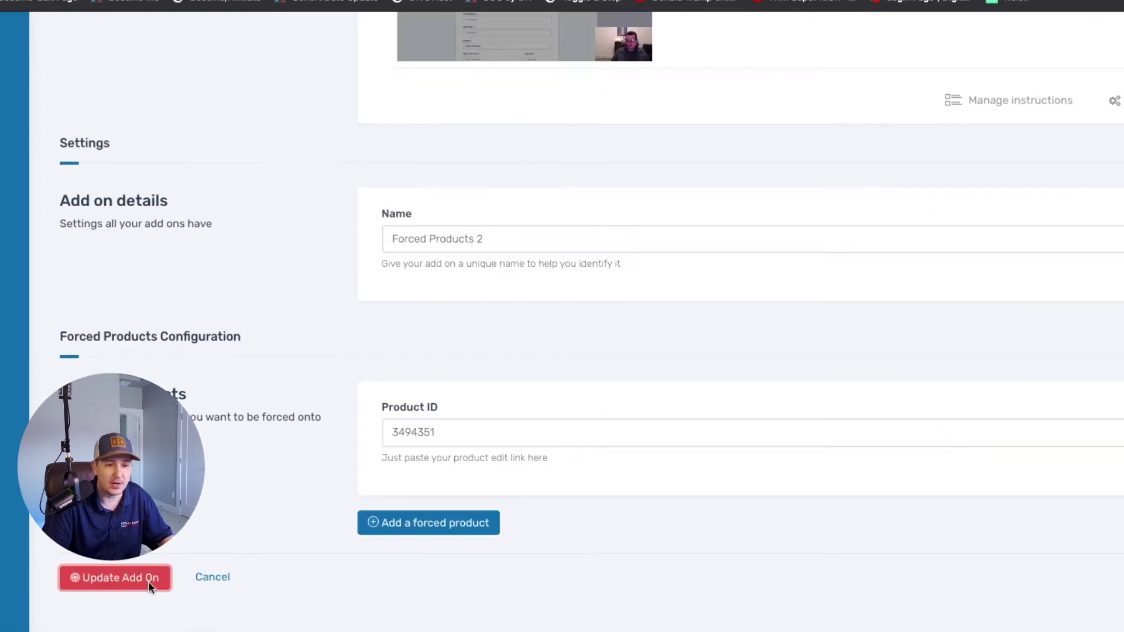
pyautogui.click(149, 584)
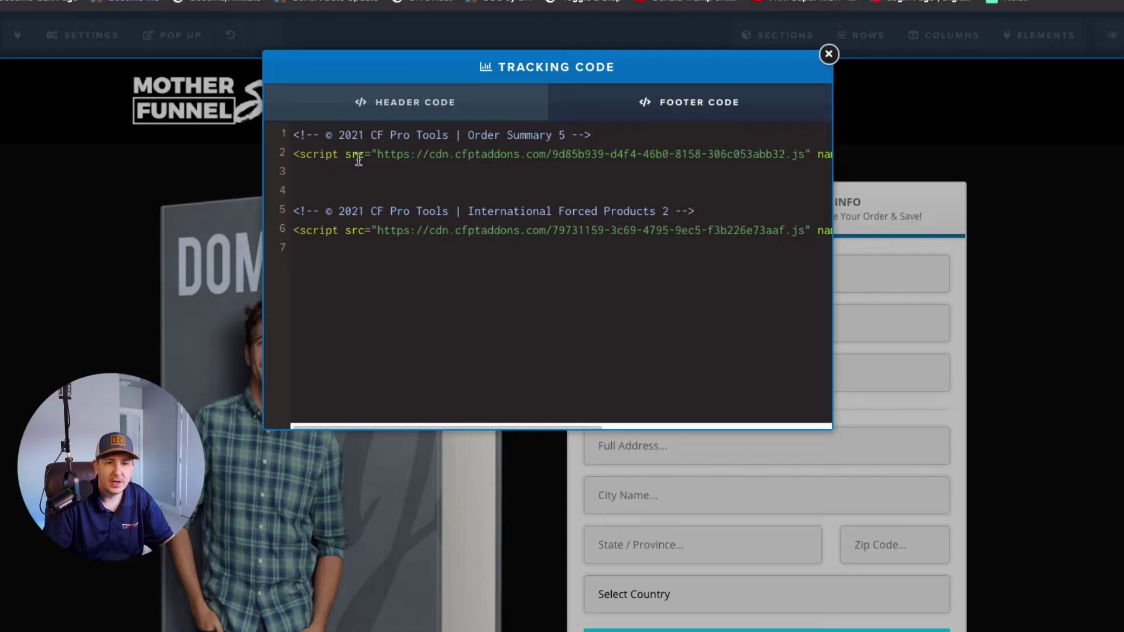
# - Replace the International Forced Products 2 script in the page's footer tracking code with the copied Forced Products 2 script
pyautogui.moveTo(294, 211); pyautogui.dragTo(774, 263)
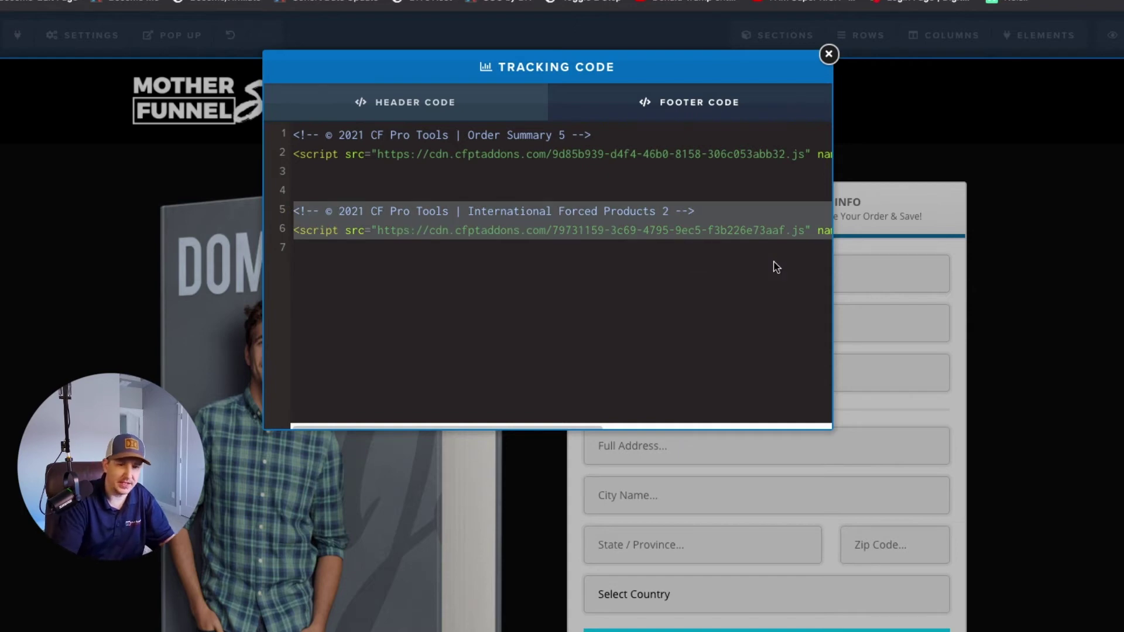
pyautogui.press('BackSpace')
pyautogui.hotkey('ctrl', 'v')
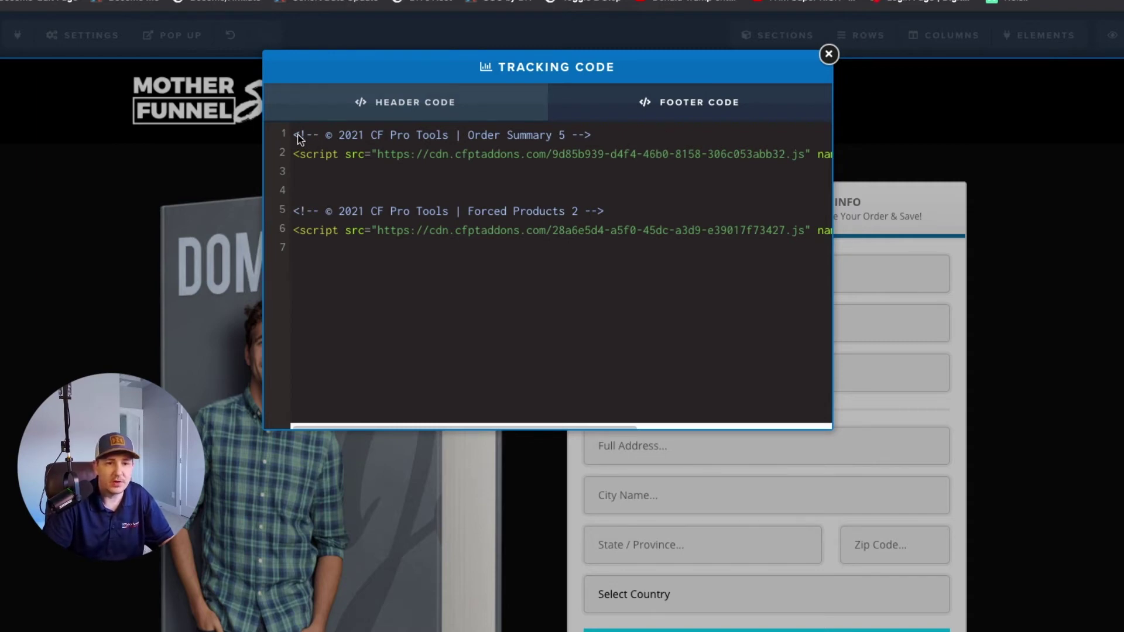
# - Set the product ID of the price override in the Order Summary 5 add-on to 3494342
pyautogui.moveTo(294, 136); pyautogui.dragTo(711, 174)
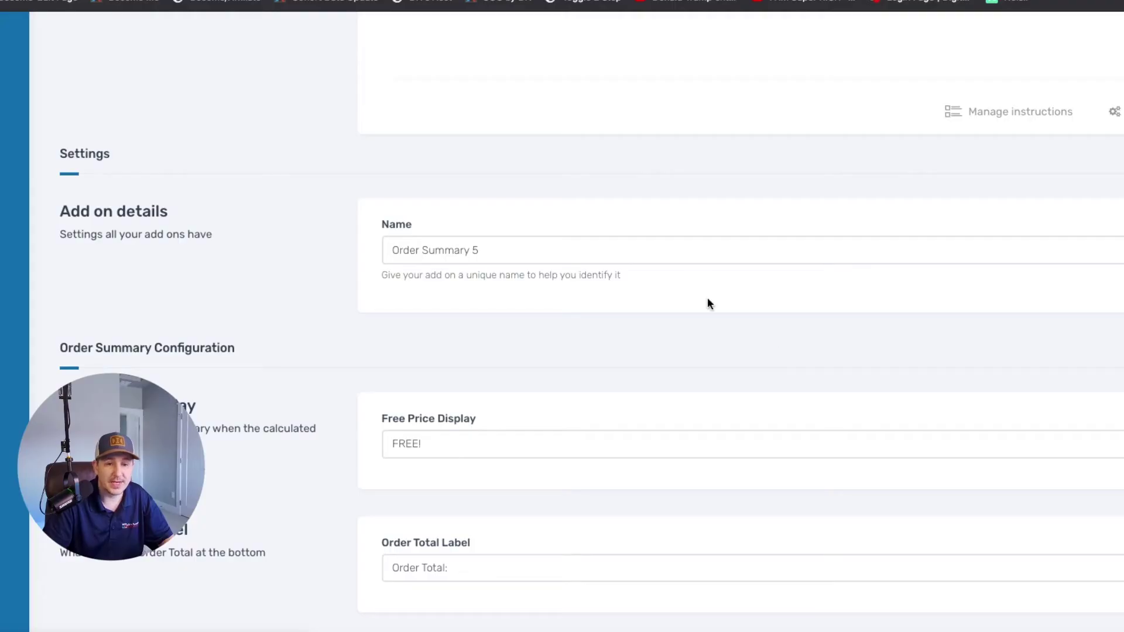
pyautogui.scroll(-1, 625, 244)
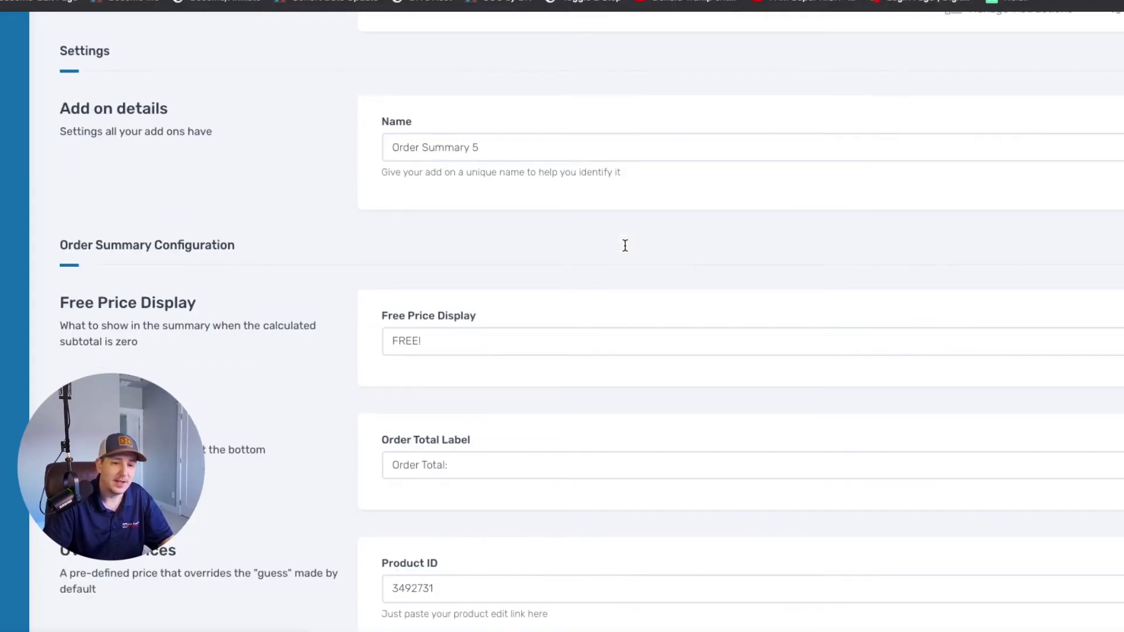
pyautogui.scroll(-1, 580, 293)
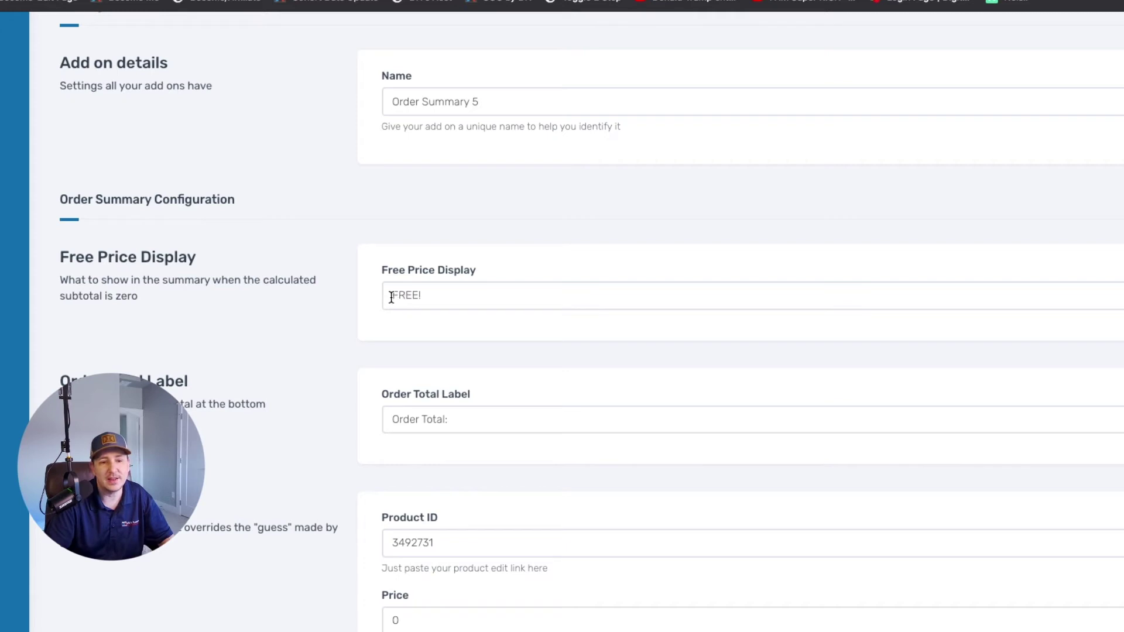
pyautogui.moveTo(391, 297); pyautogui.dragTo(467, 291)
pyautogui.scroll(-3, 626, 388)
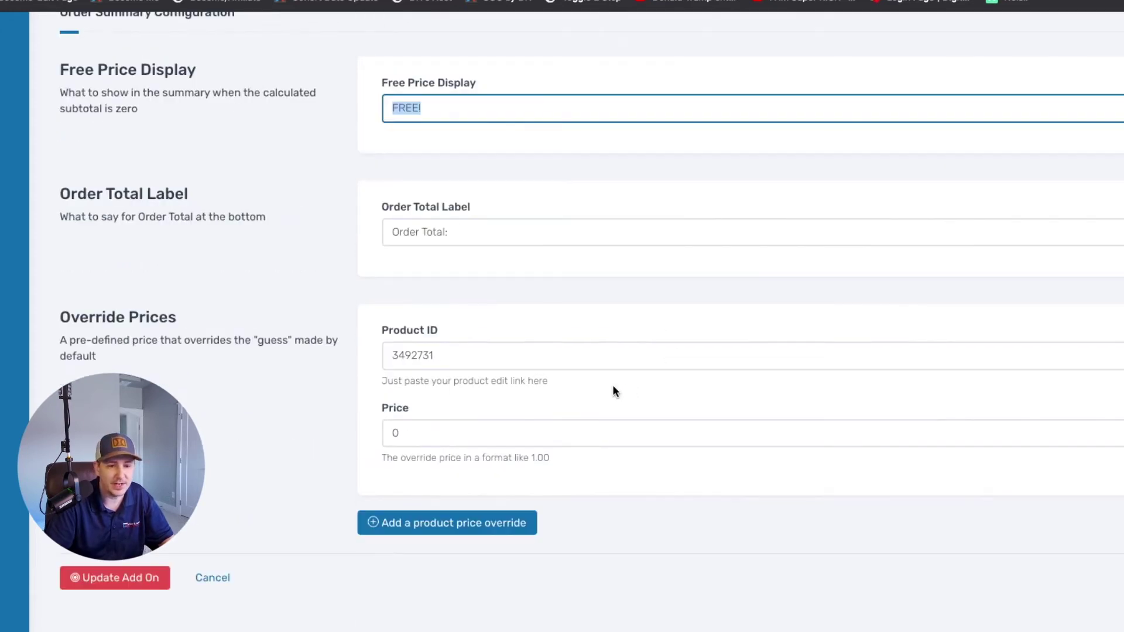
pyautogui.doubleClick(433, 357)
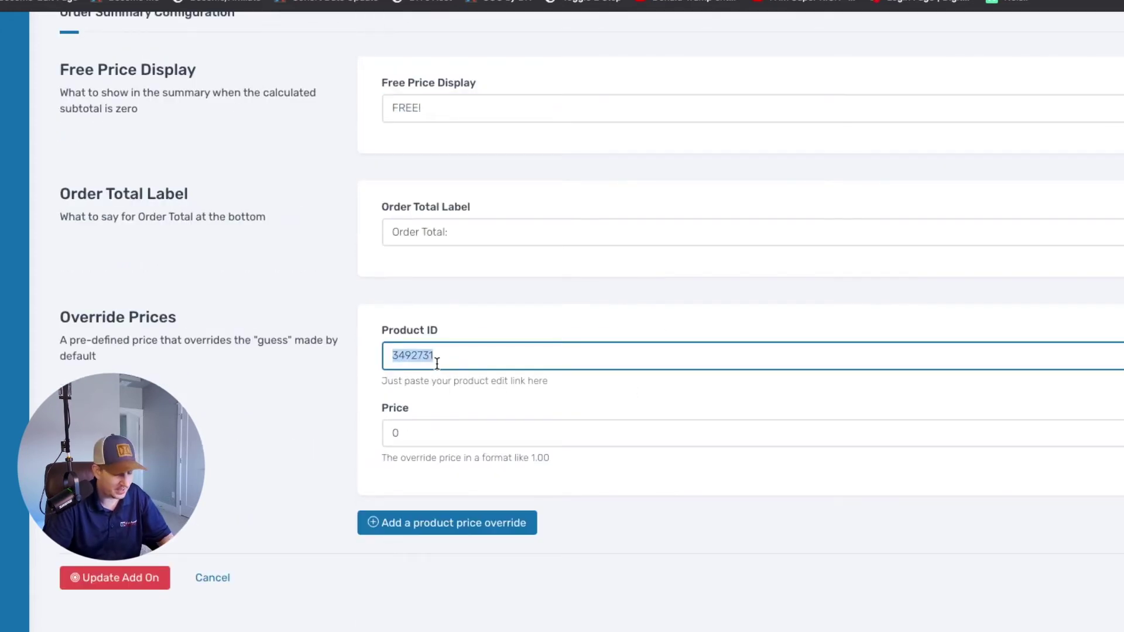
pyautogui.write('3494342')
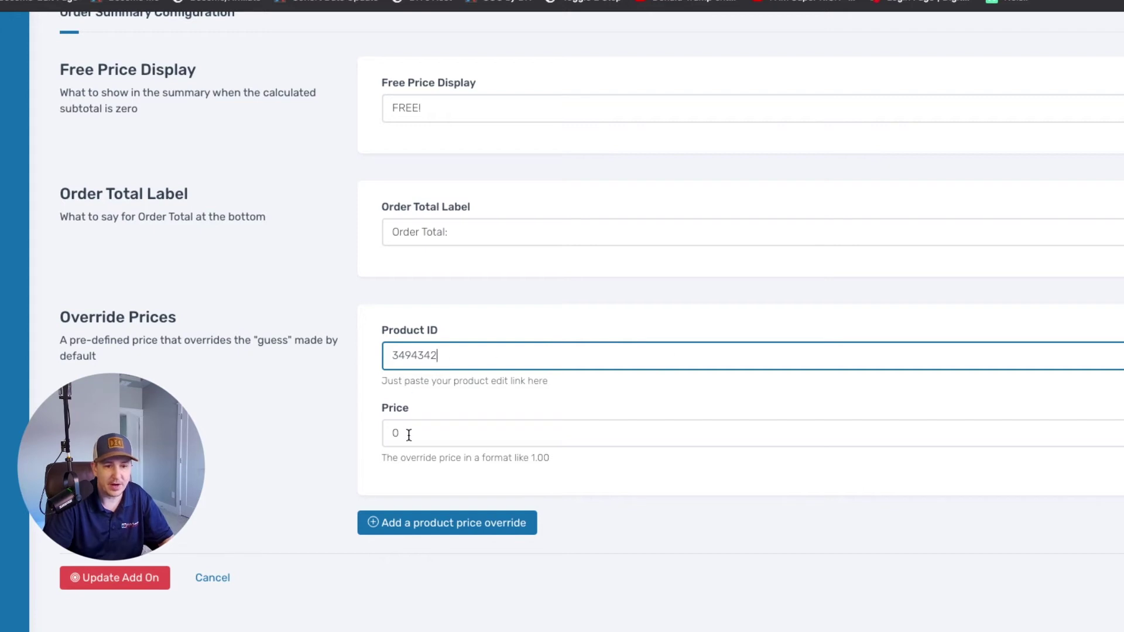
# - Keep the override price at 0 and the free price display as FREE!, and update the Order Summary 5 add-on
pyautogui.doubleClick(393, 432)
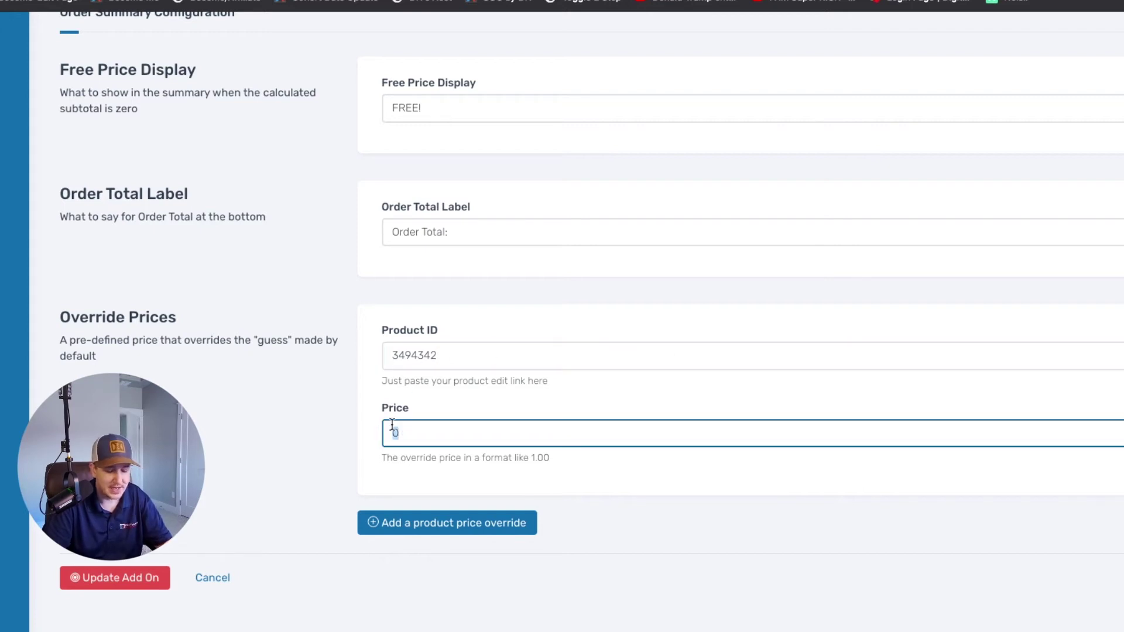
pyautogui.click(393, 425)
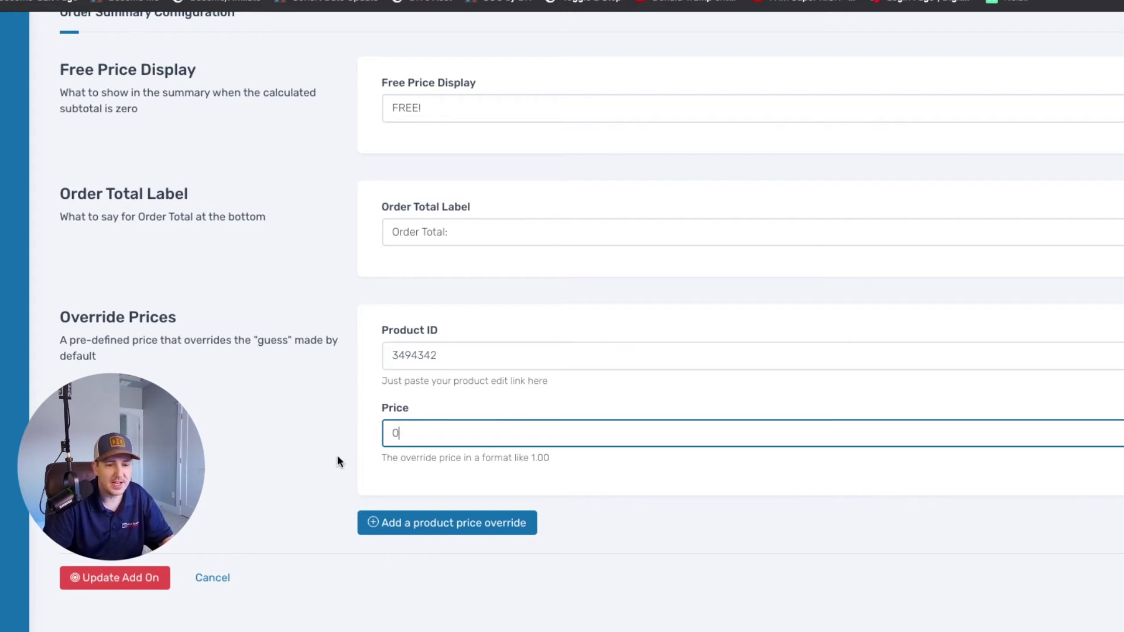
pyautogui.doubleClick(400, 430)
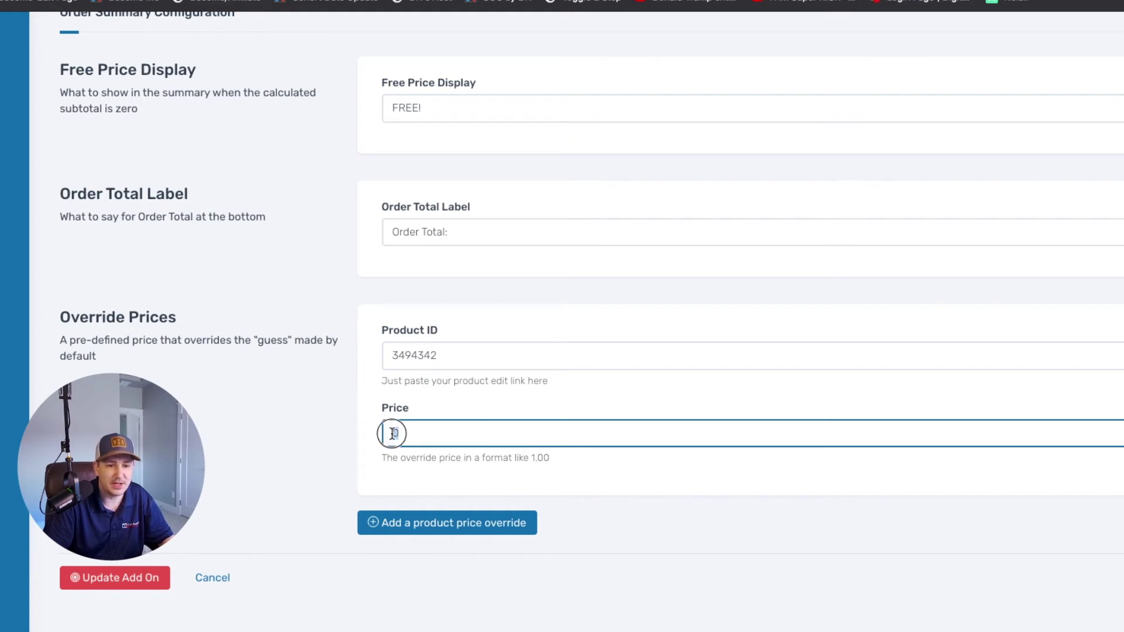
pyautogui.scroll(1, 605, 391)
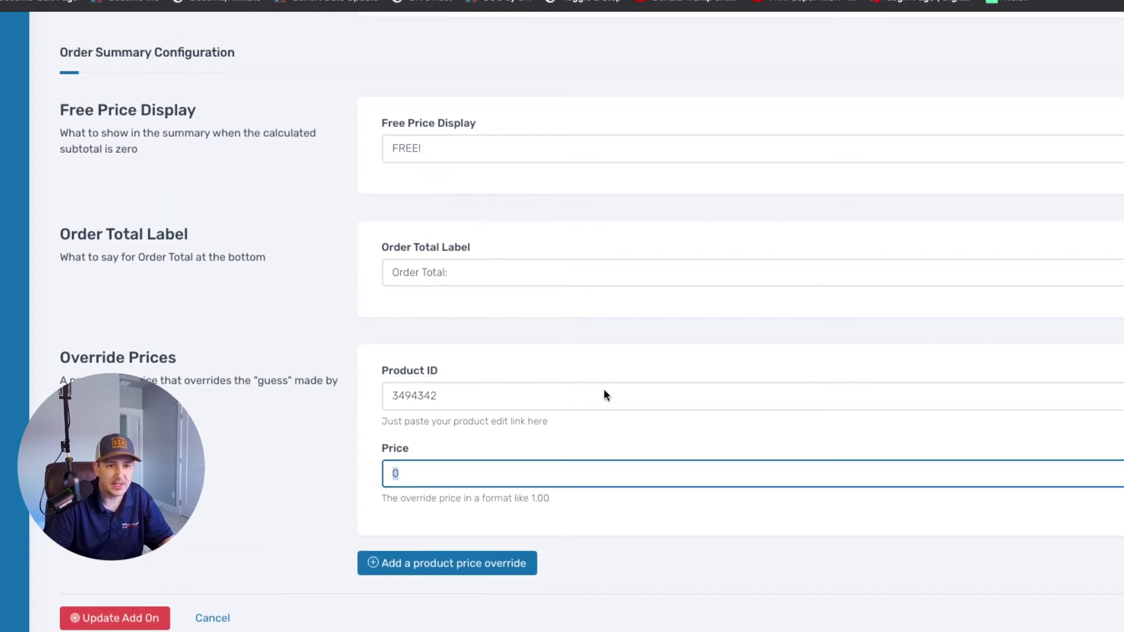
pyautogui.click(446, 148)
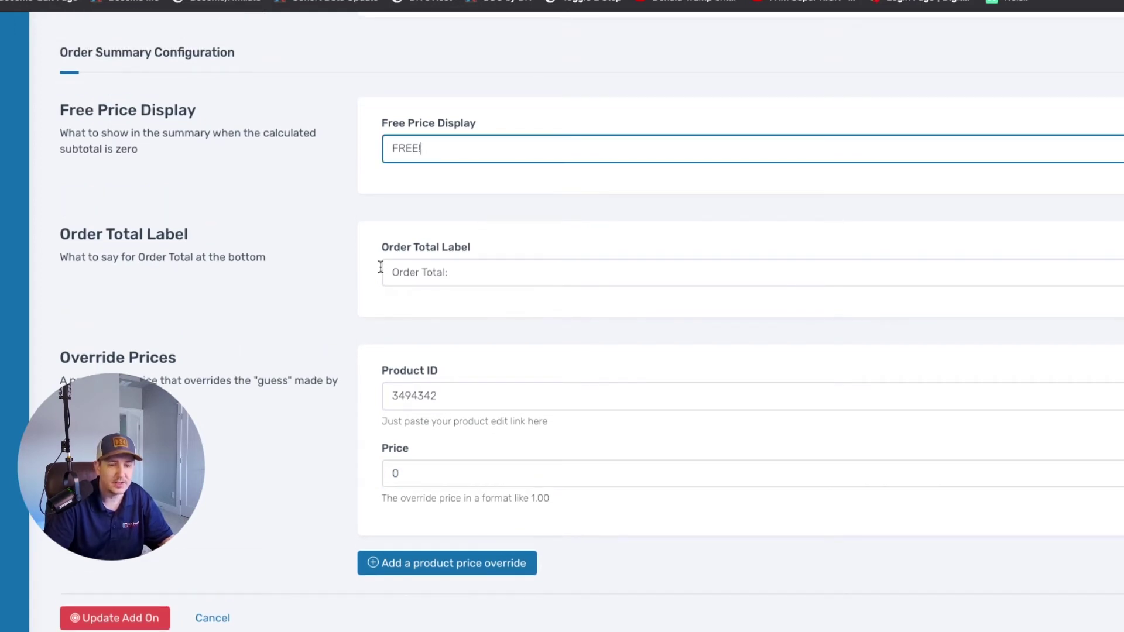
pyautogui.click(115, 619)
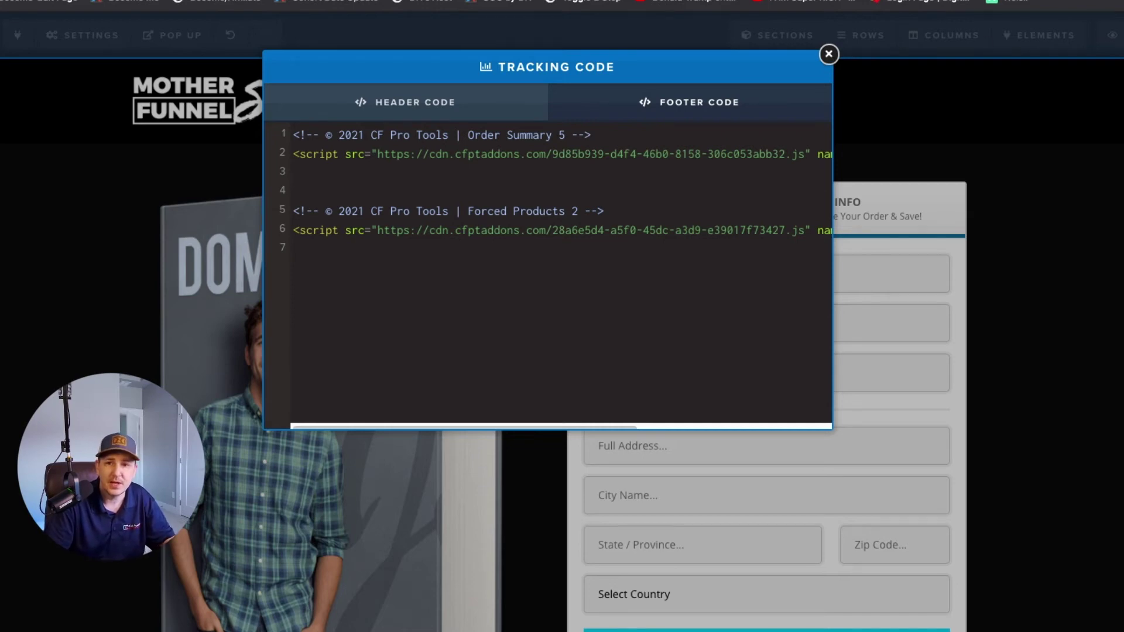
# - Close the tracking code and check the book, shipping and order total lines in the previewed order form's summary
pyautogui.click(828, 55)
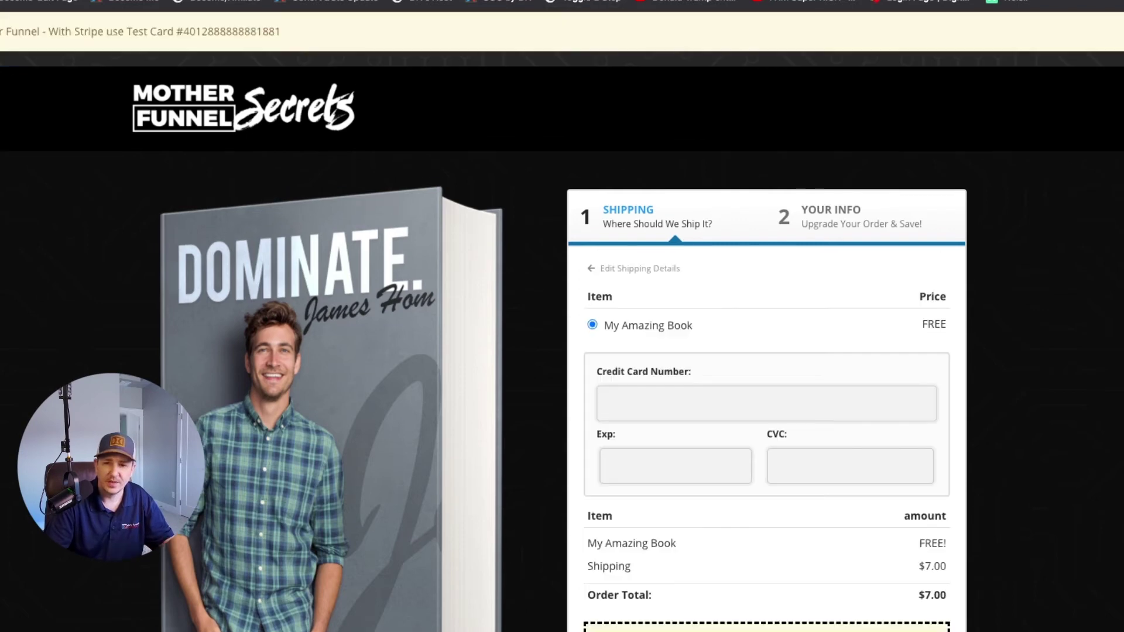
pyautogui.scroll(-3, 1098, 319)
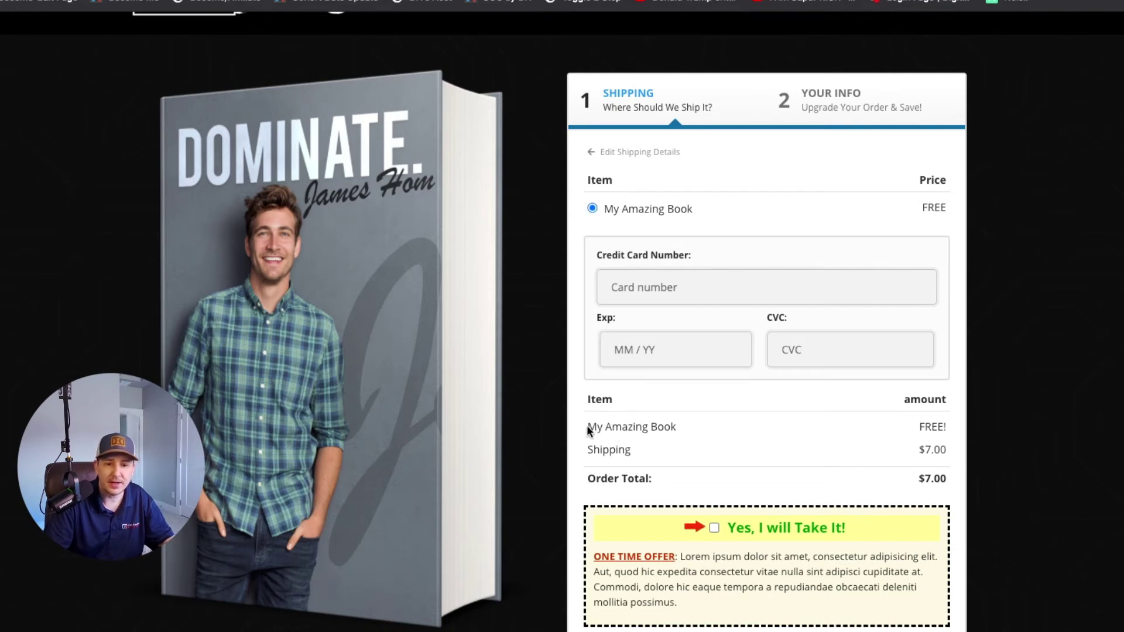
pyautogui.moveTo(588, 429); pyautogui.dragTo(947, 429)
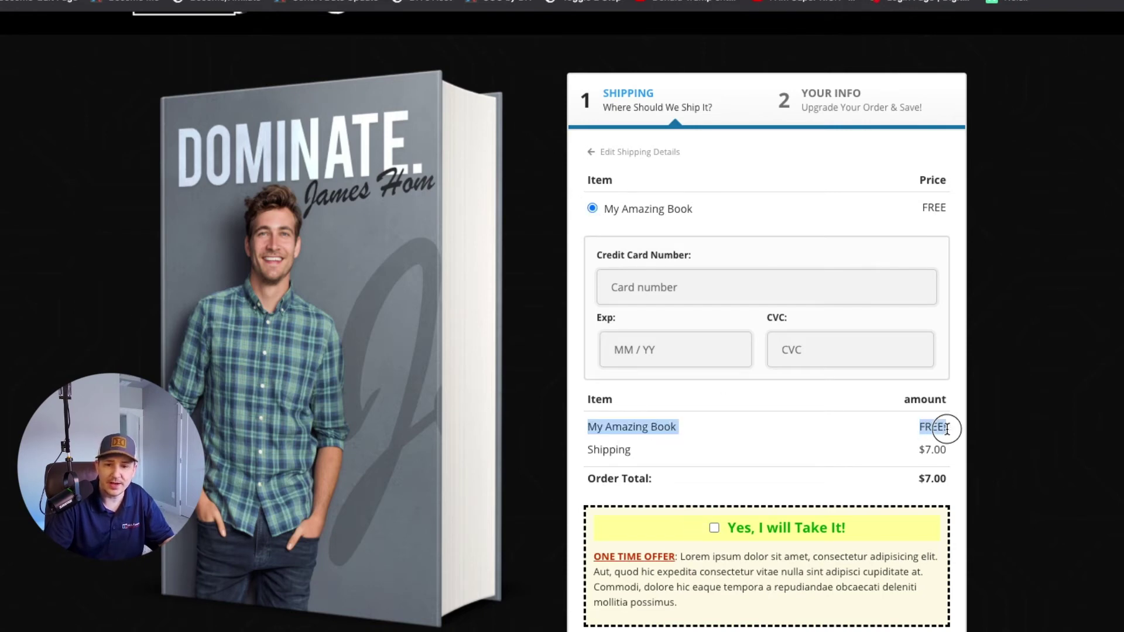
pyautogui.moveTo(593, 450); pyautogui.dragTo(953, 451)
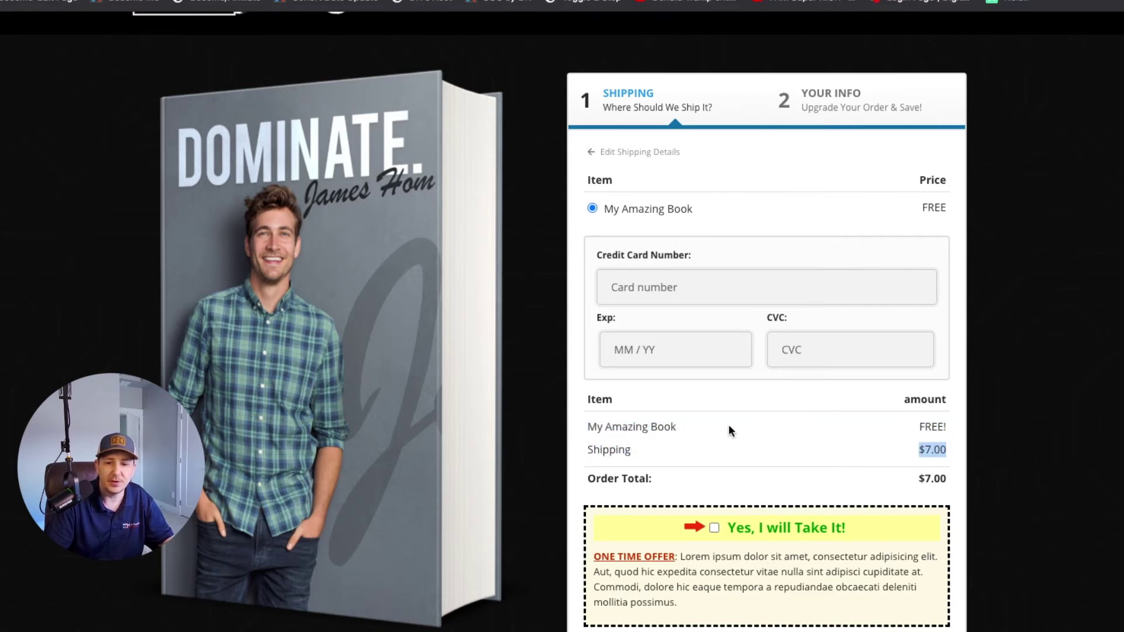
pyautogui.moveTo(597, 427); pyautogui.dragTo(676, 426)
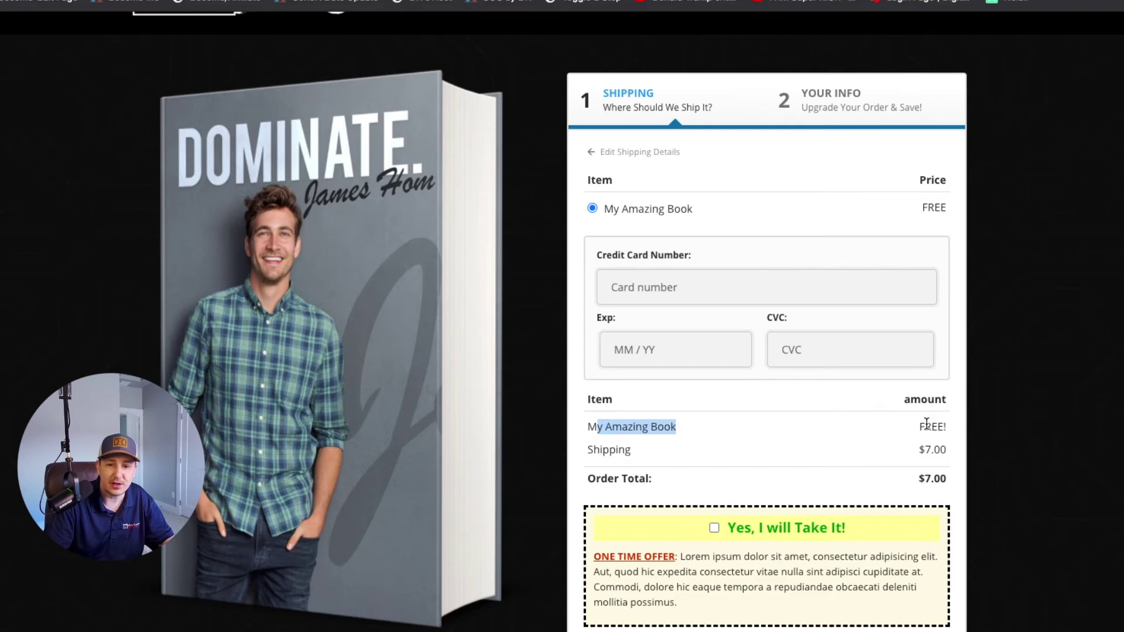
pyautogui.moveTo(594, 450); pyautogui.dragTo(938, 450)
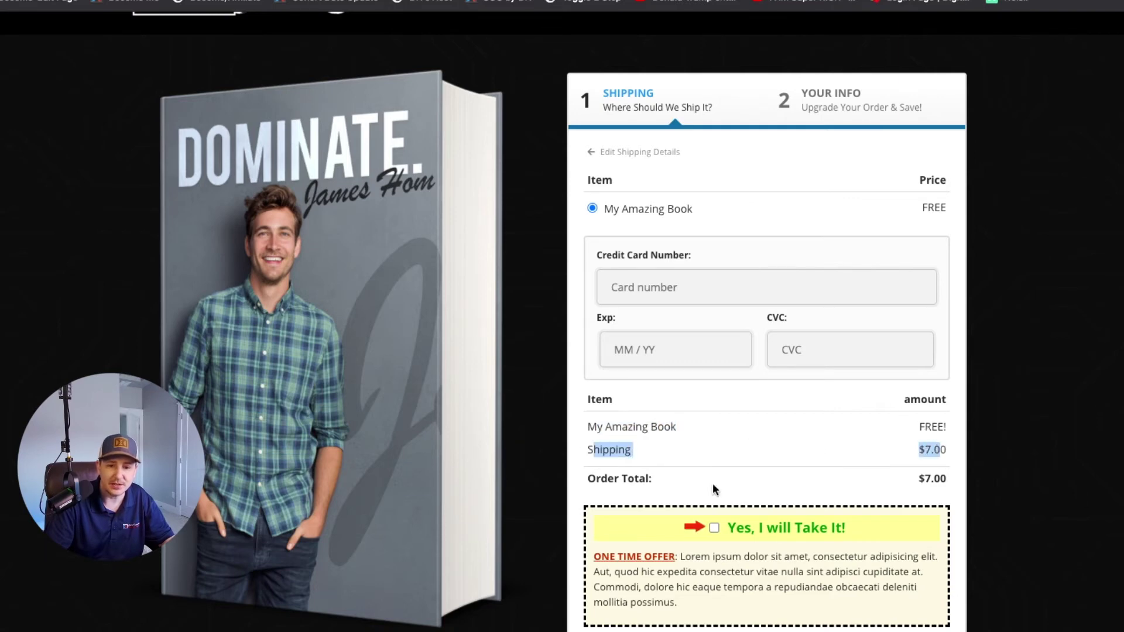
pyautogui.click(918, 481)
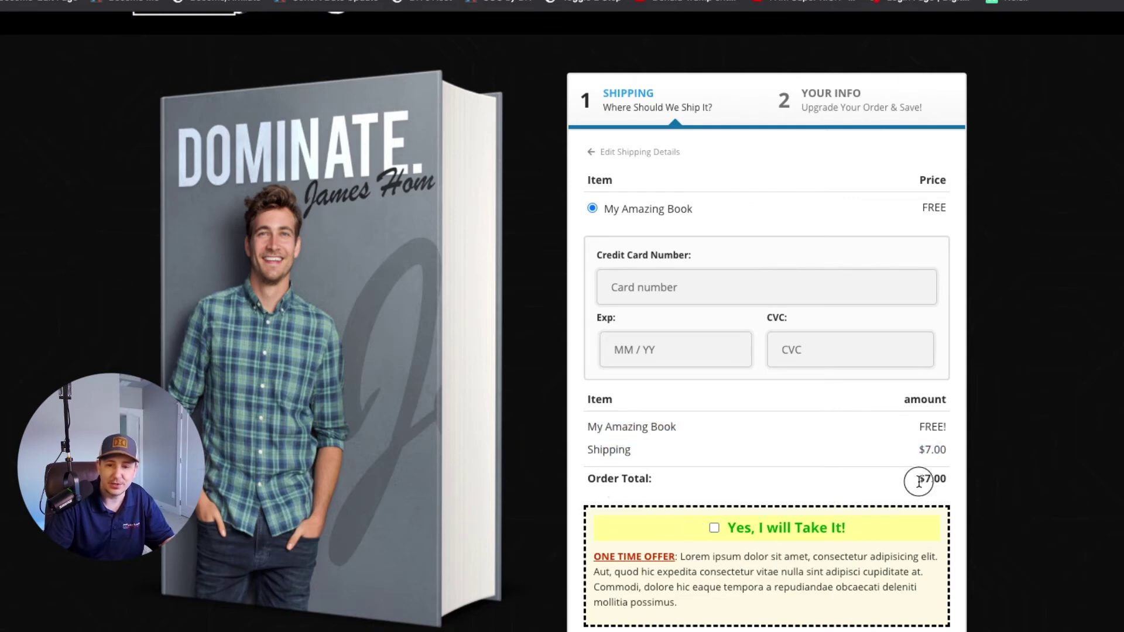
pyautogui.moveTo(918, 481); pyautogui.dragTo(983, 476)
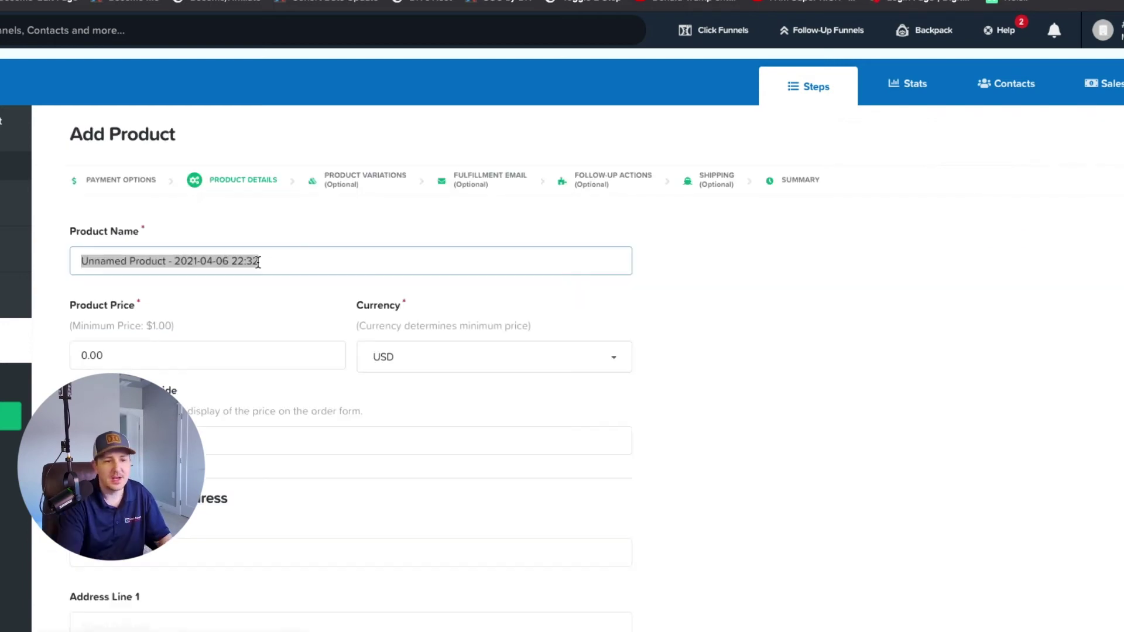
# - Name the new product International Shipping and set its price to 19 USD
pyautogui.write('International')
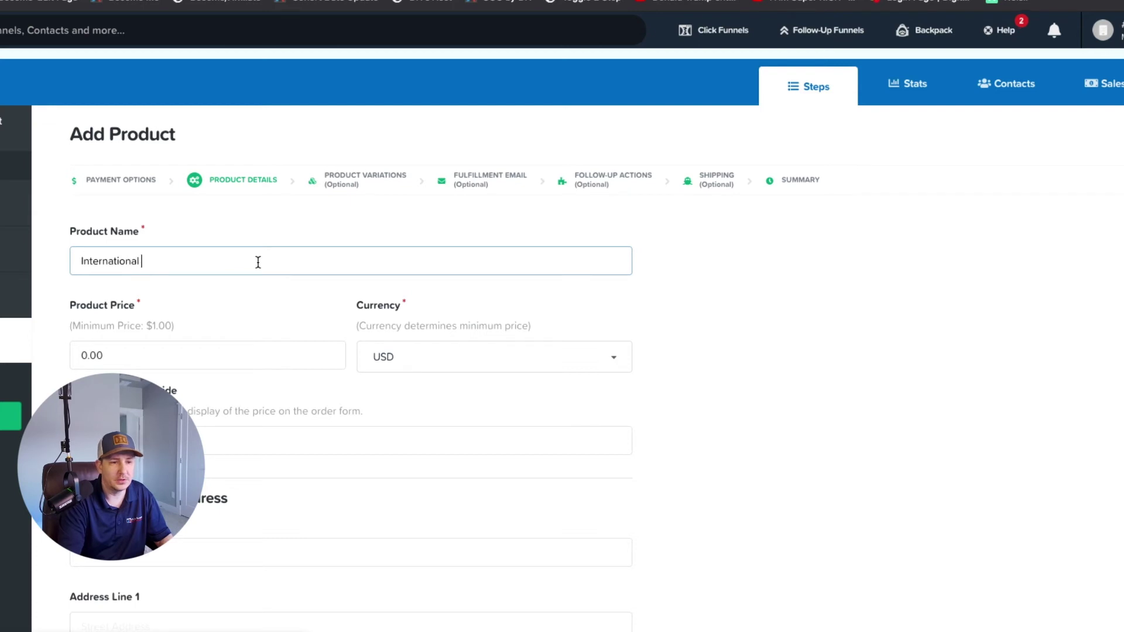
pyautogui.write(' Shipping')
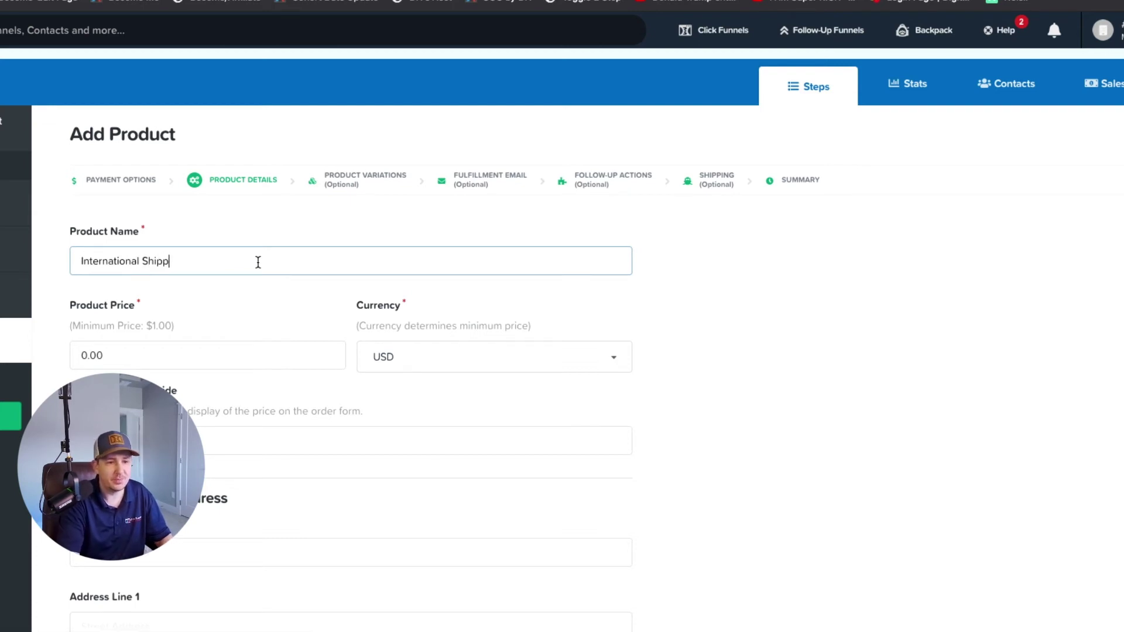
pyautogui.click(172, 351)
pyautogui.write('20')
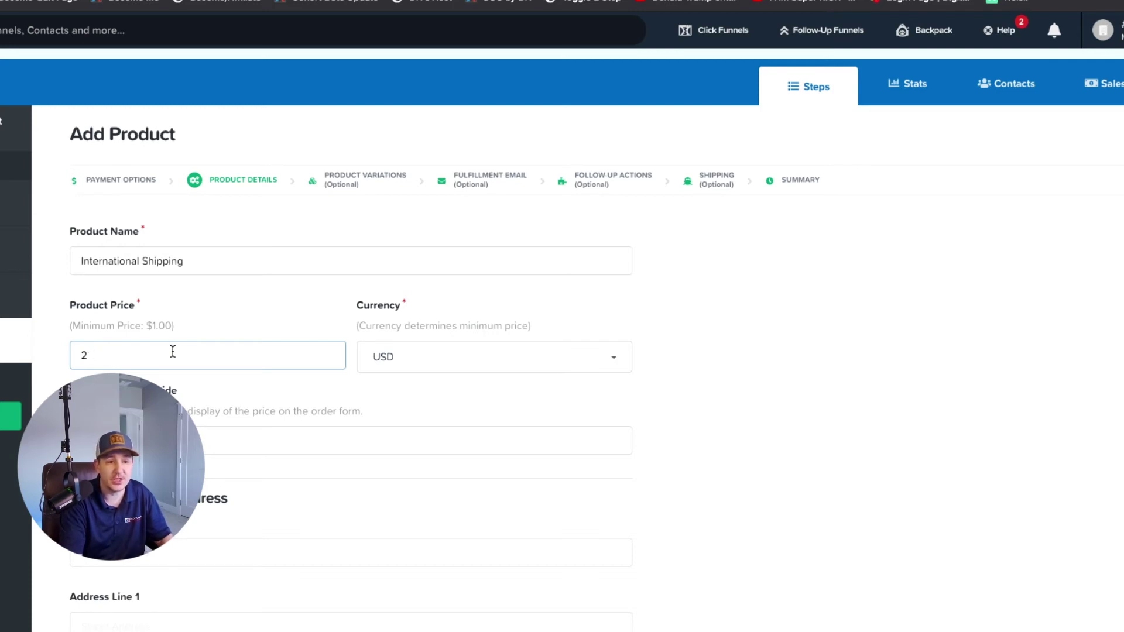
pyautogui.press('BackSpace')
pyautogui.write('19')
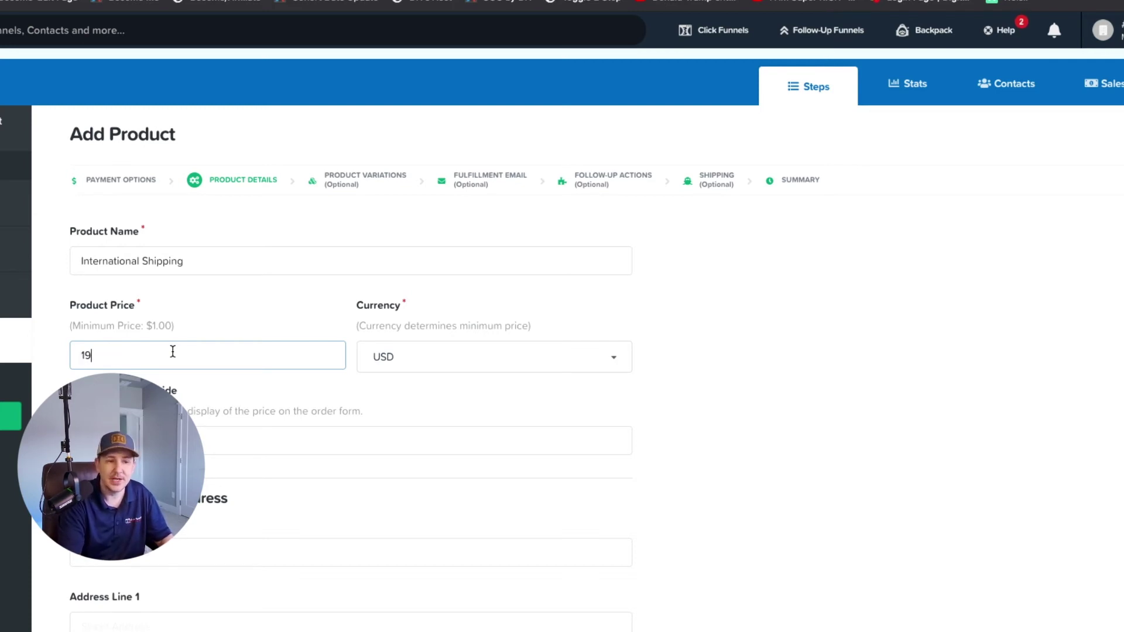
pyautogui.write('.00')
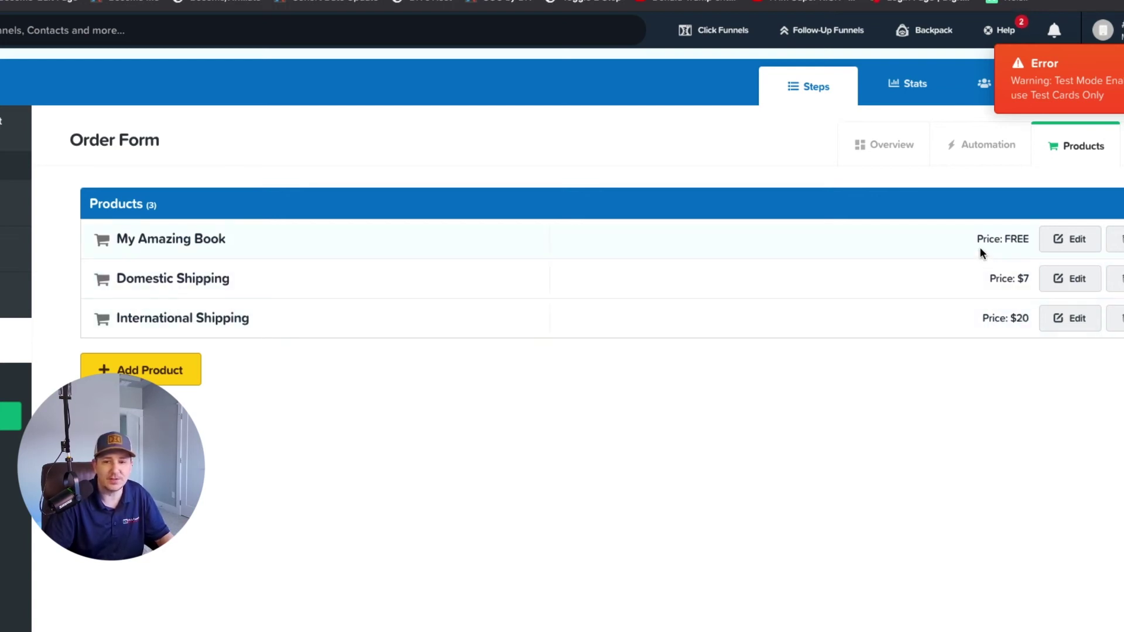
# - Check the prices listed for My Amazing Book, Domestic Shipping and International Shipping in the order form's products
pyautogui.tripleClick(1025, 238)
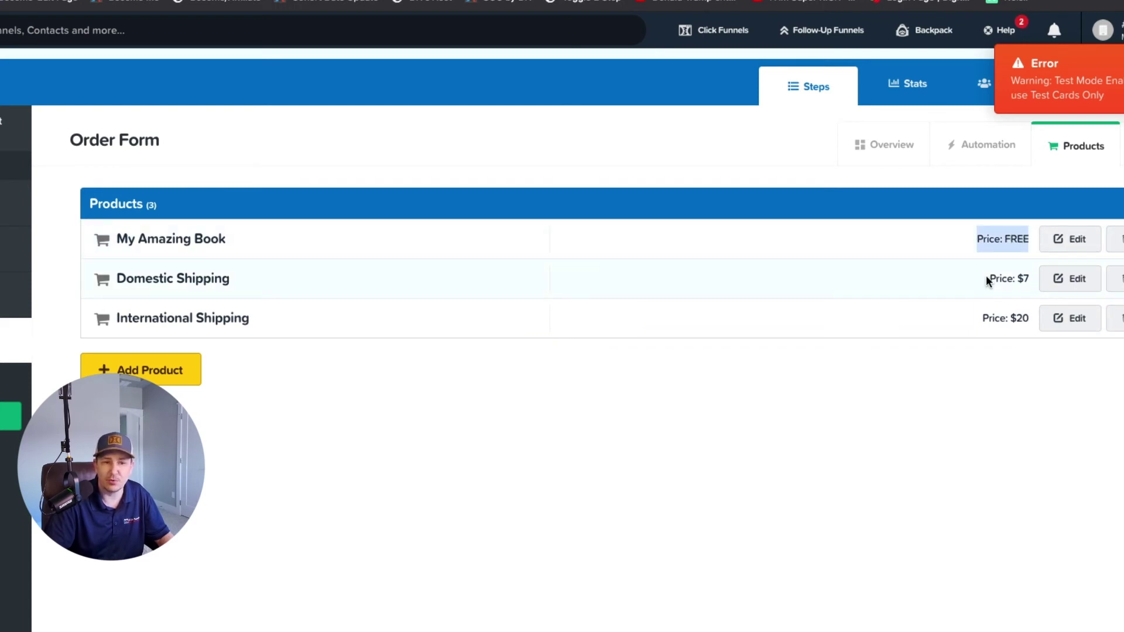
pyautogui.moveTo(986, 278); pyautogui.dragTo(1040, 284)
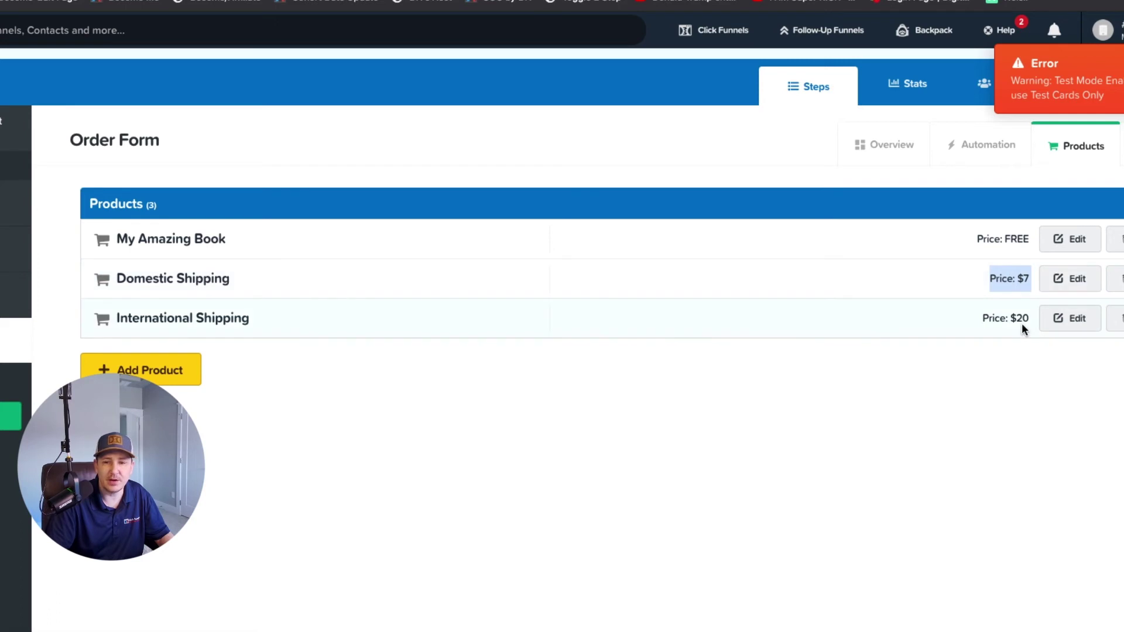
pyautogui.moveTo(985, 318); pyautogui.dragTo(1030, 319)
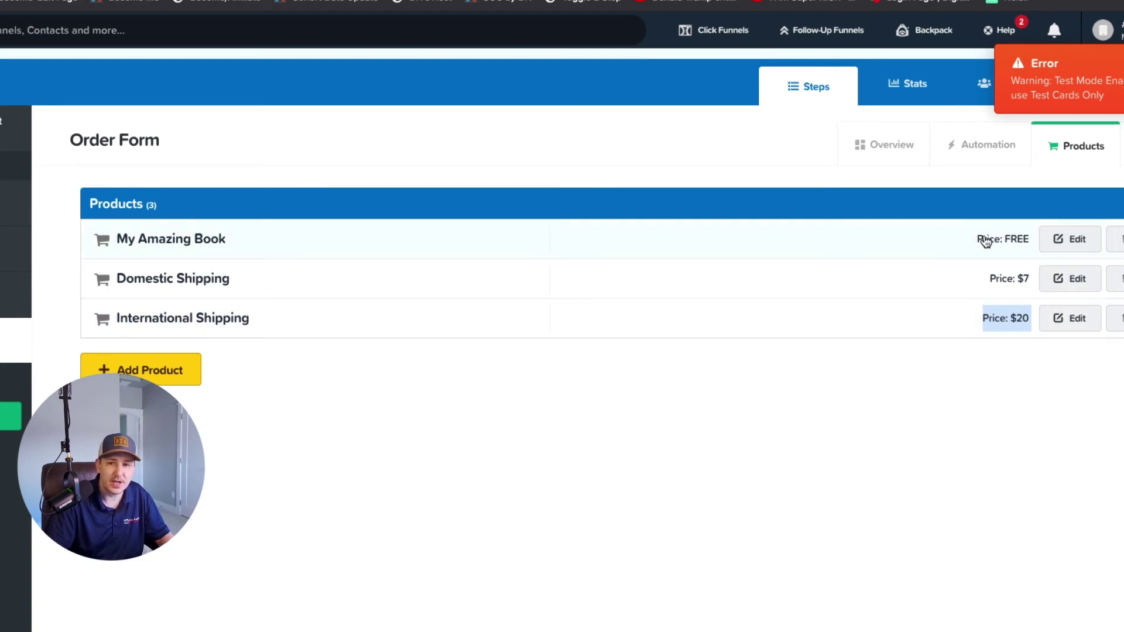
pyautogui.moveTo(981, 238); pyautogui.dragTo(1027, 240)
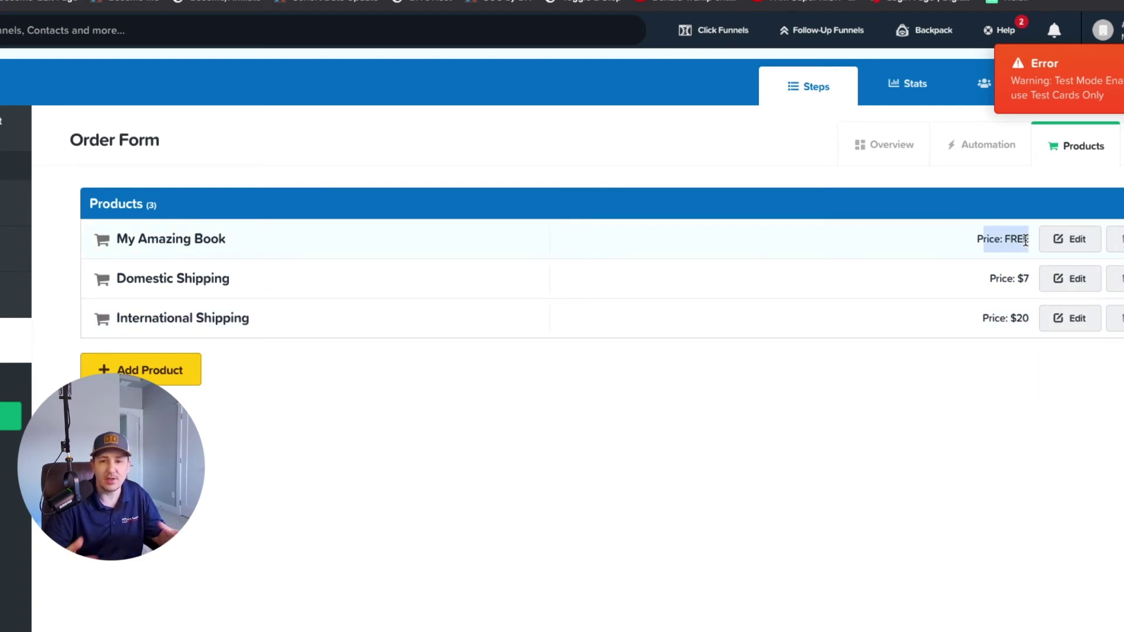
pyautogui.click(1001, 466)
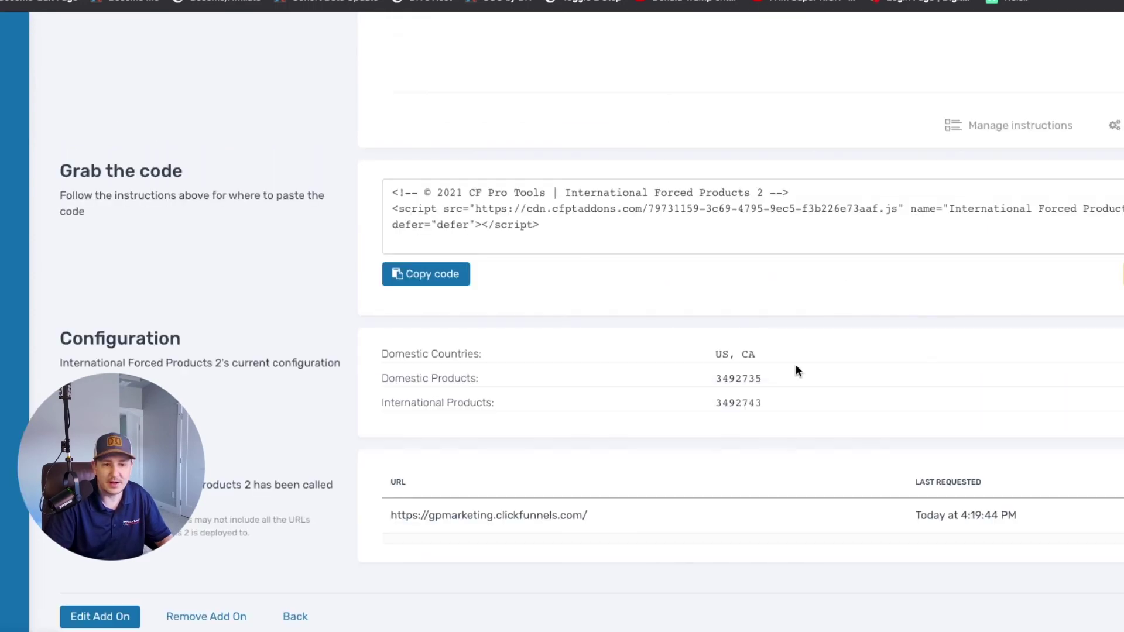
# - Review the setup instructions and the domestic and international product settings of the International Forced Products 2 add-on
pyautogui.scroll(8, 782, 333)
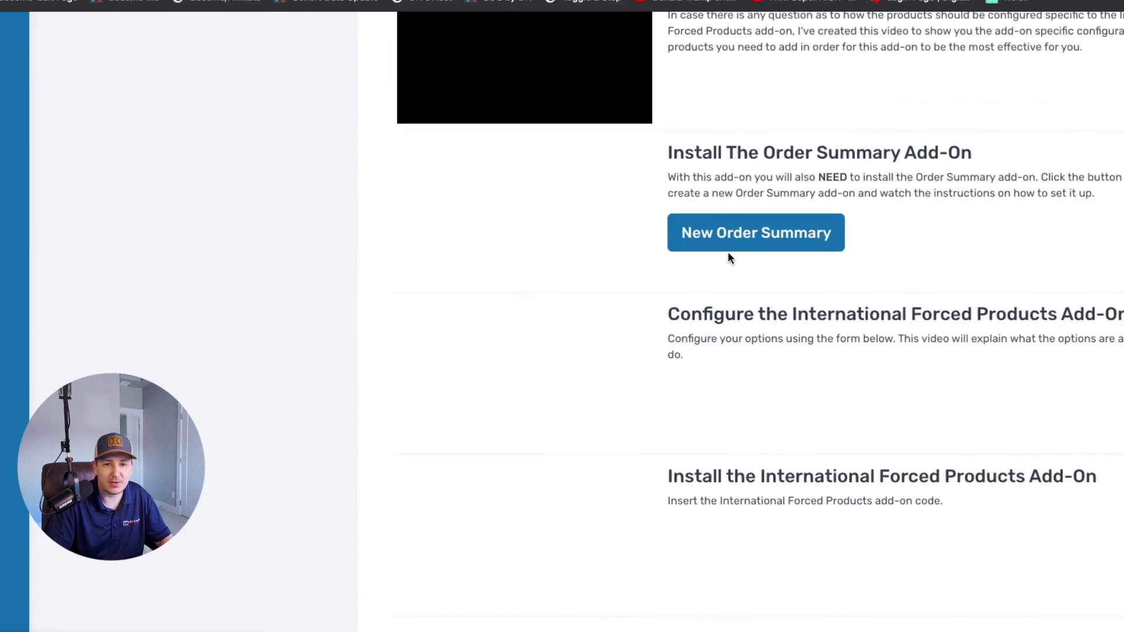
pyautogui.scroll(-8, 760, 375)
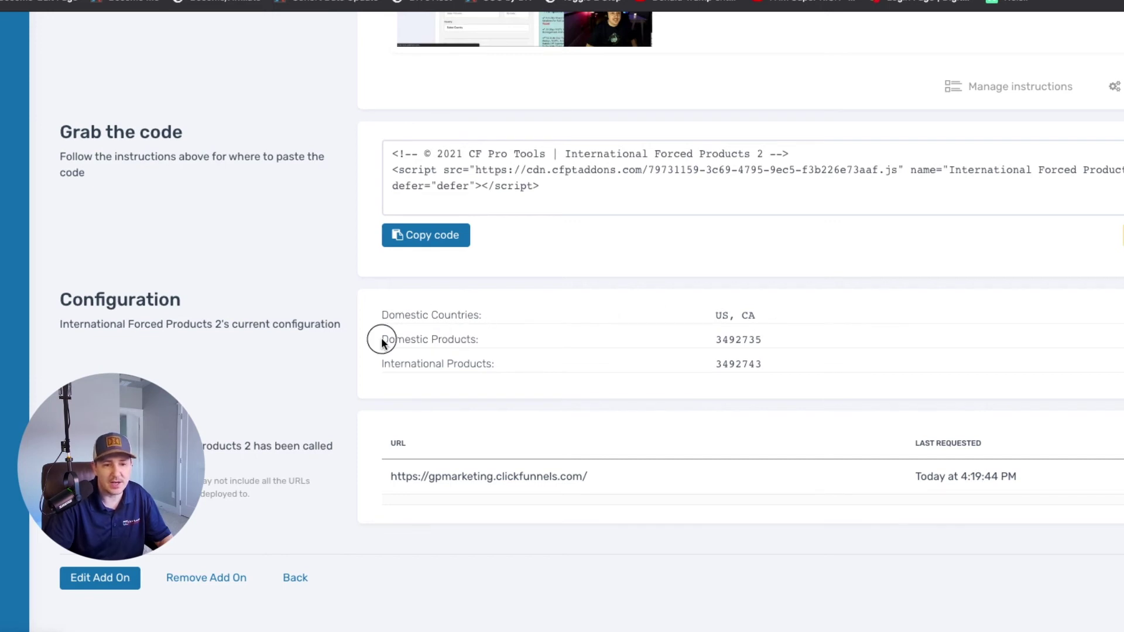
pyautogui.moveTo(381, 342); pyautogui.dragTo(472, 344)
pyautogui.moveTo(394, 364); pyautogui.dragTo(488, 367)
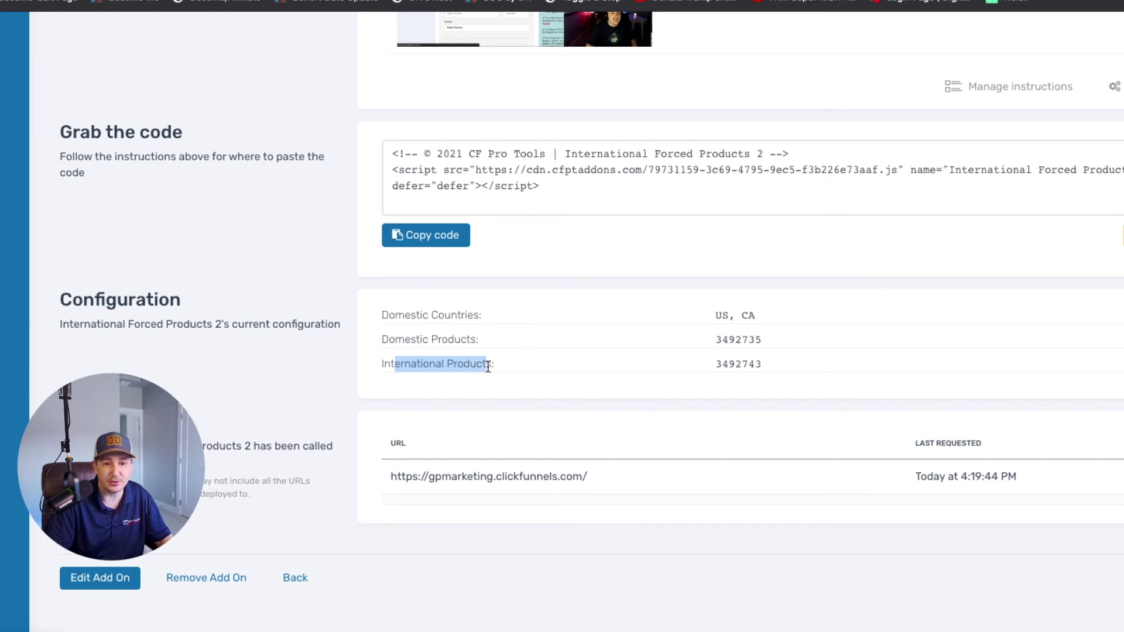
pyautogui.moveTo(394, 340); pyautogui.dragTo(476, 344)
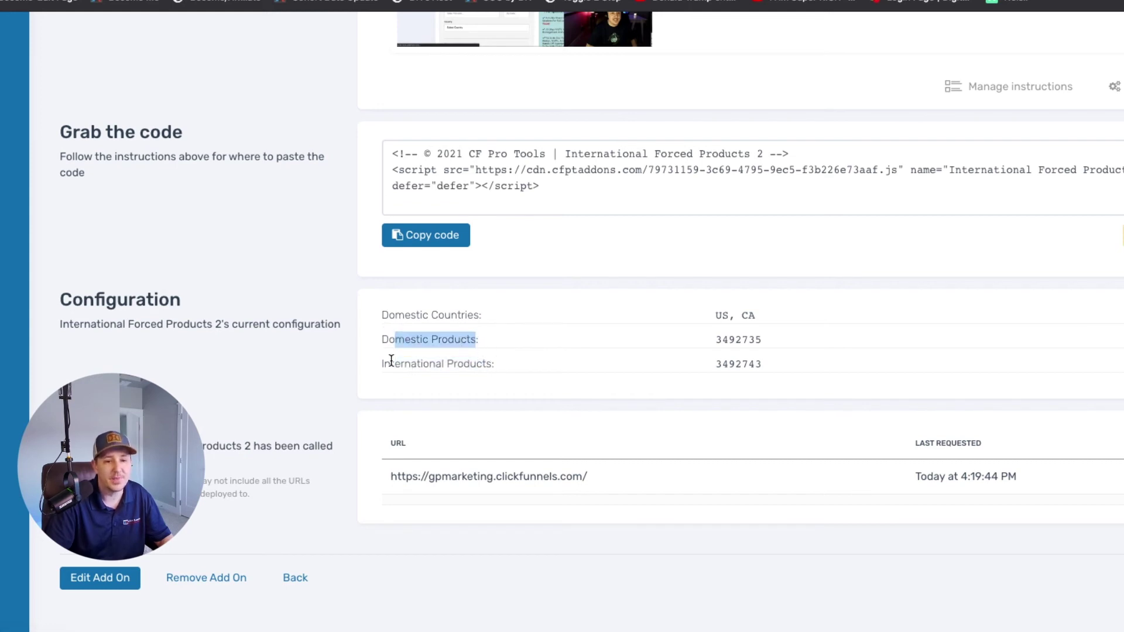
pyautogui.moveTo(391, 363); pyautogui.dragTo(484, 364)
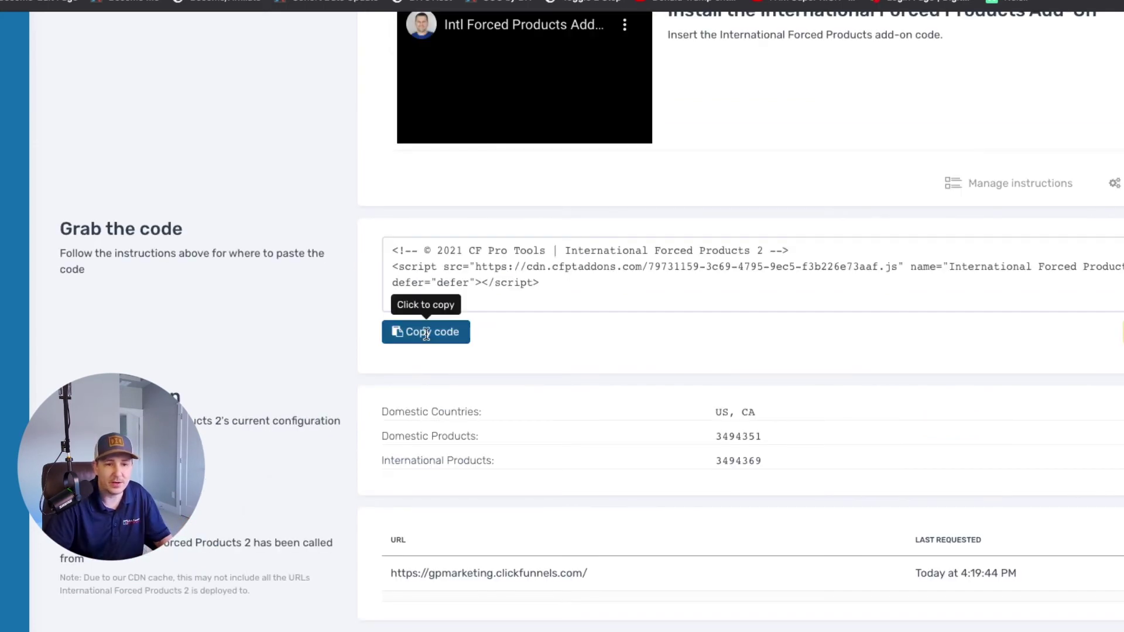
# - Copy the International Forced Products 2 code into the page's footer tracking code below the Order Summary 5 script, and close the settings
pyautogui.click(426, 333)
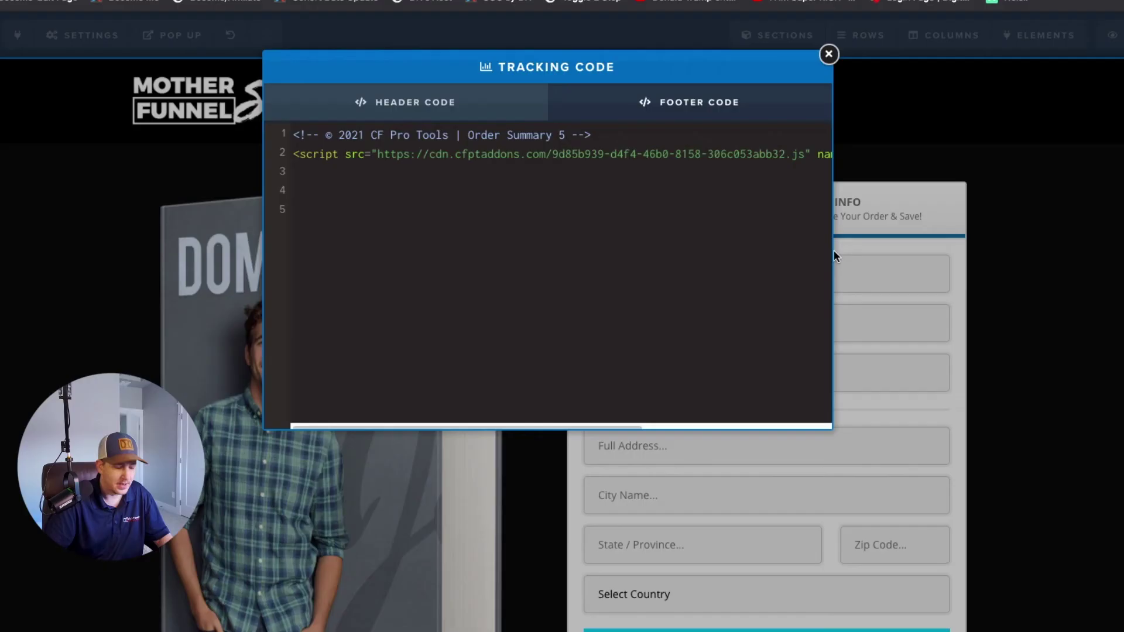
pyautogui.hotkey('ctrl', 'v')
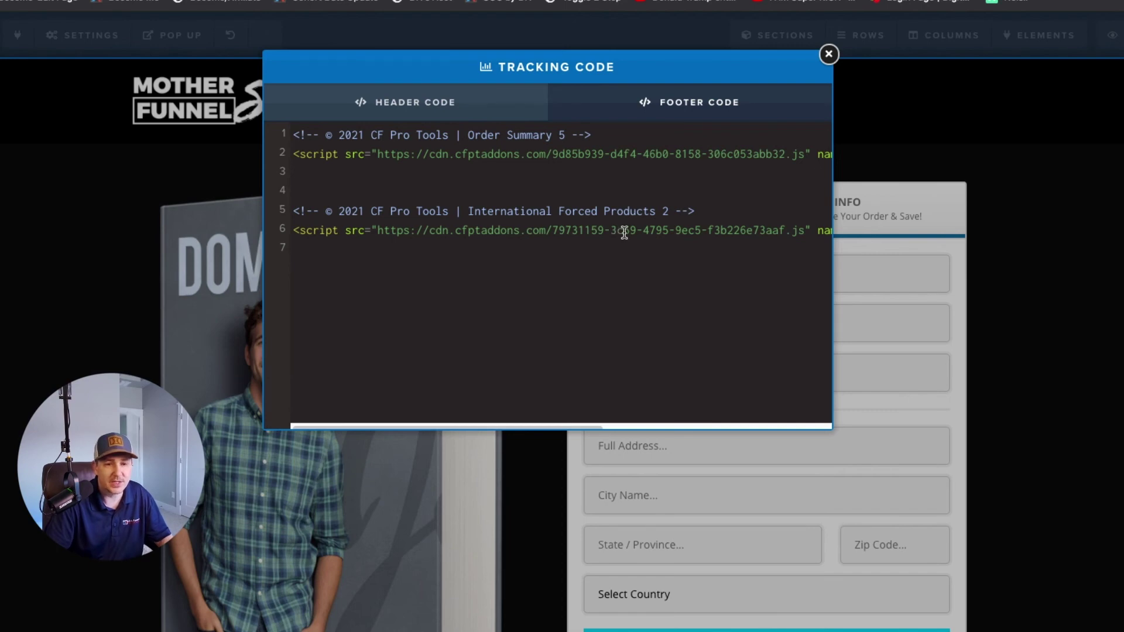
pyautogui.press('Escape')
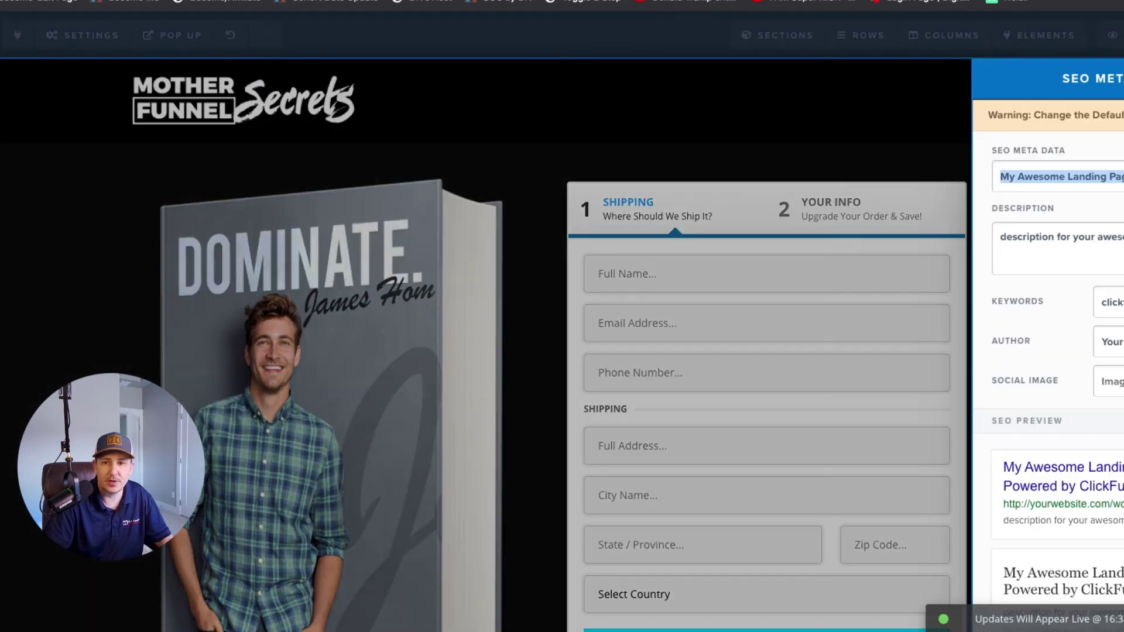
pyautogui.click(916, 124)
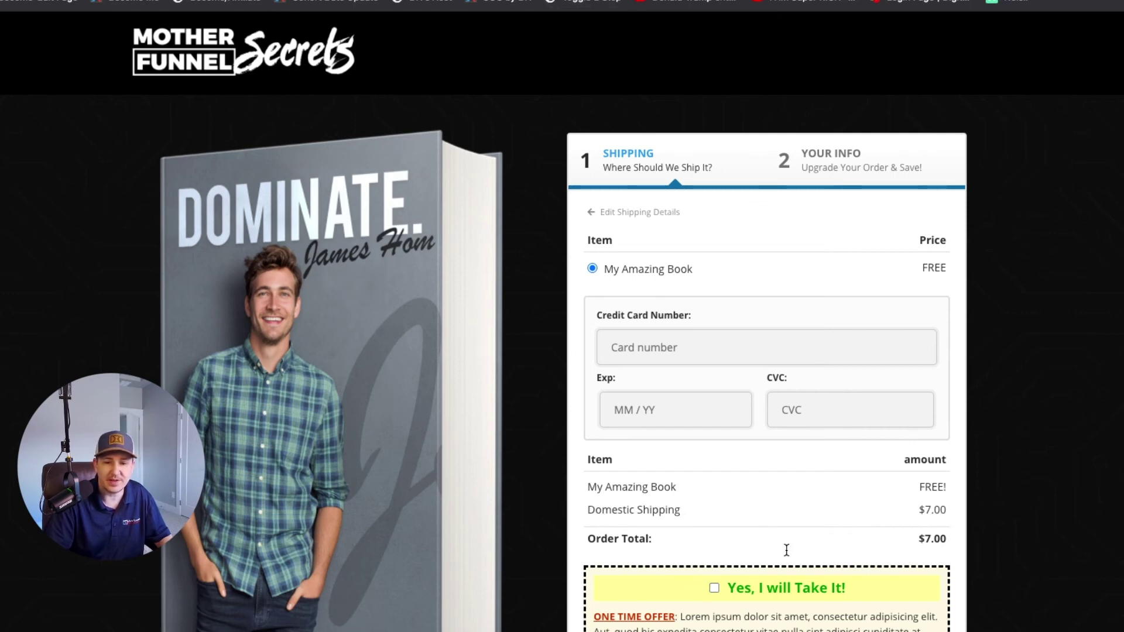
# - Return to the previewed form's shipping details, choose Ireland as the country, and check the shipping line in the order summary
pyautogui.click(571, 6)
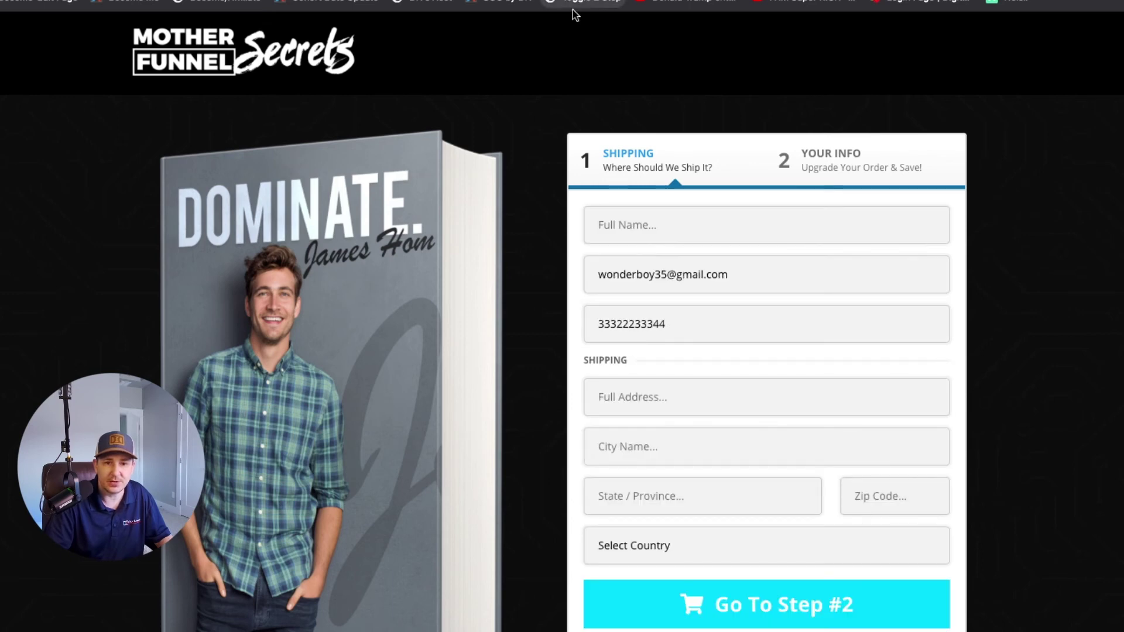
pyautogui.scroll(-2, 722, 414)
pyautogui.click(697, 472)
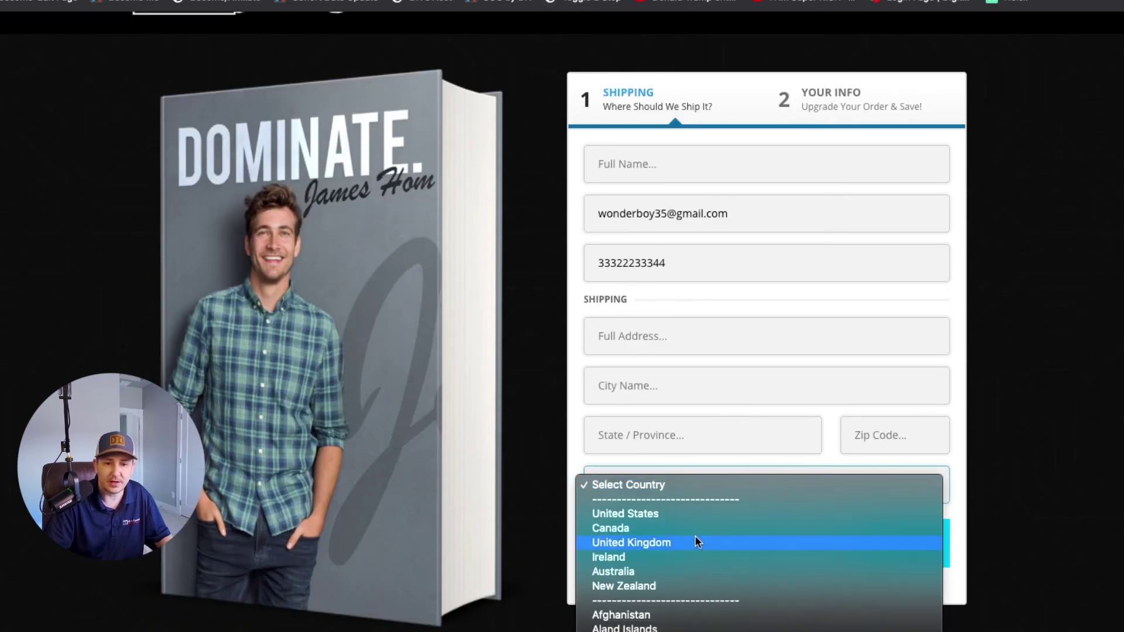
pyautogui.click(705, 557)
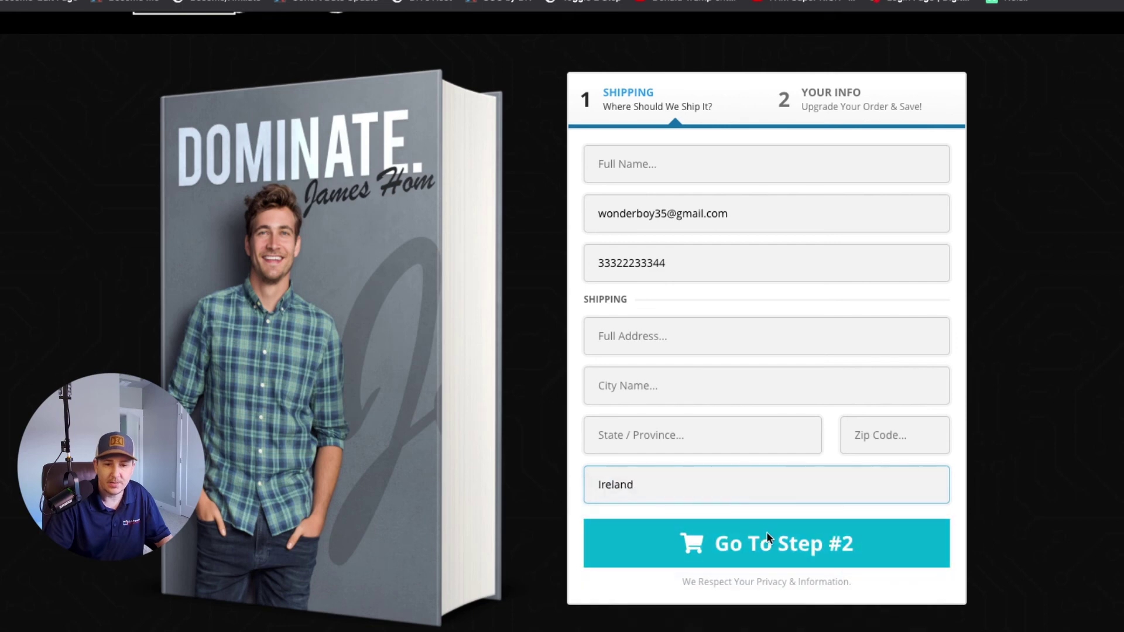
pyautogui.click(592, 3)
pyautogui.moveTo(596, 450); pyautogui.dragTo(669, 450)
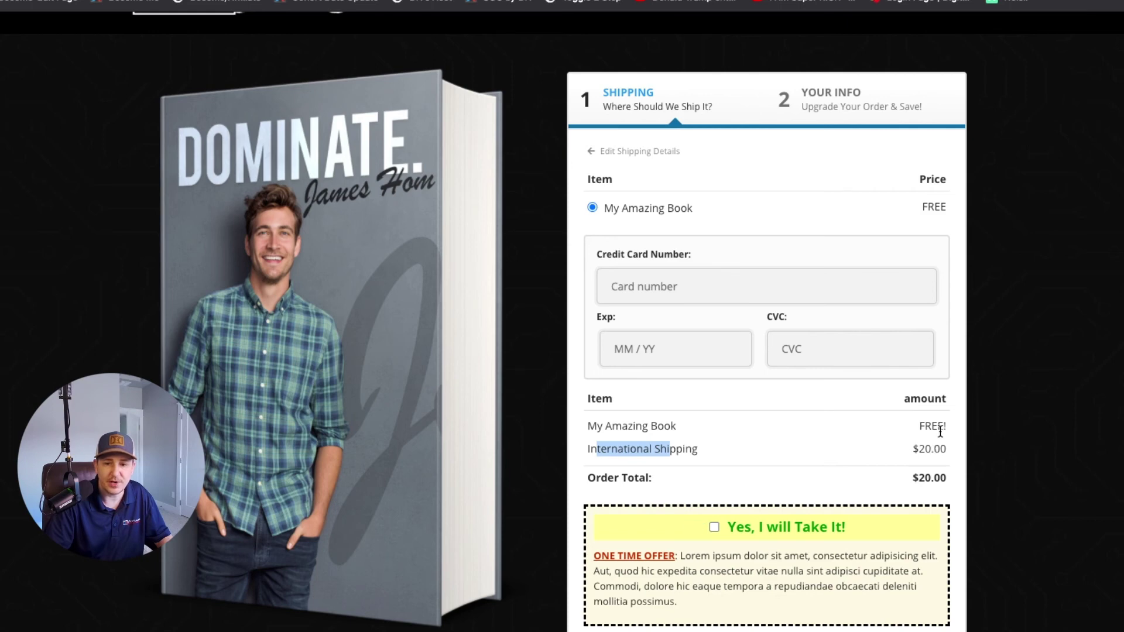
# - Change the shipping country to Canada in the previewed form and check the shipping line in the order summary
pyautogui.click(572, 6)
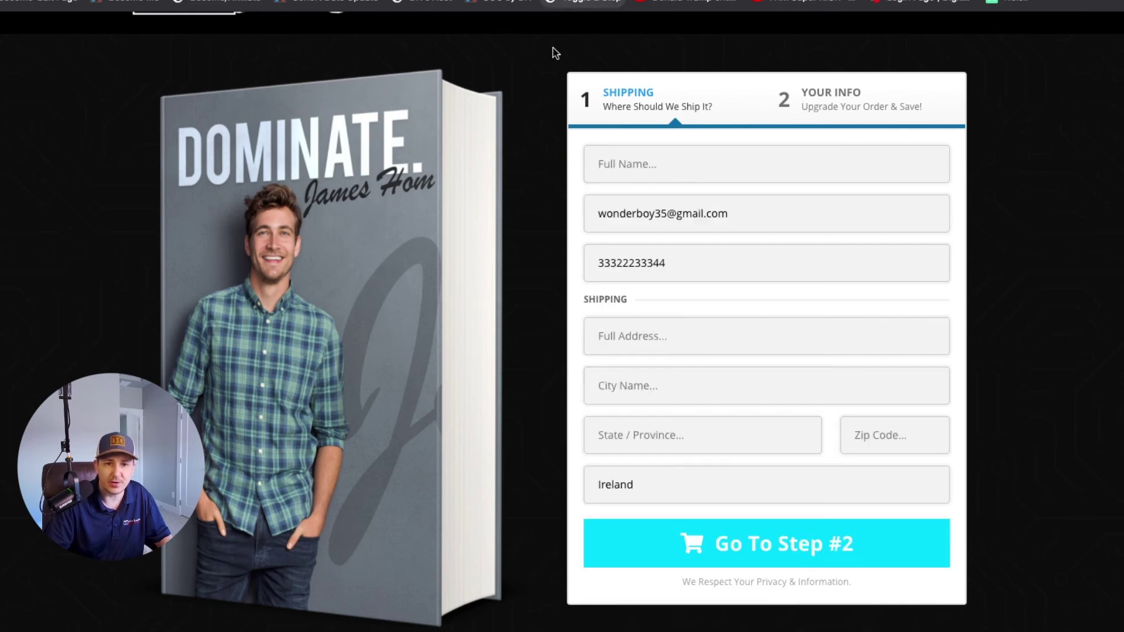
pyautogui.click(672, 497)
pyautogui.click(666, 457)
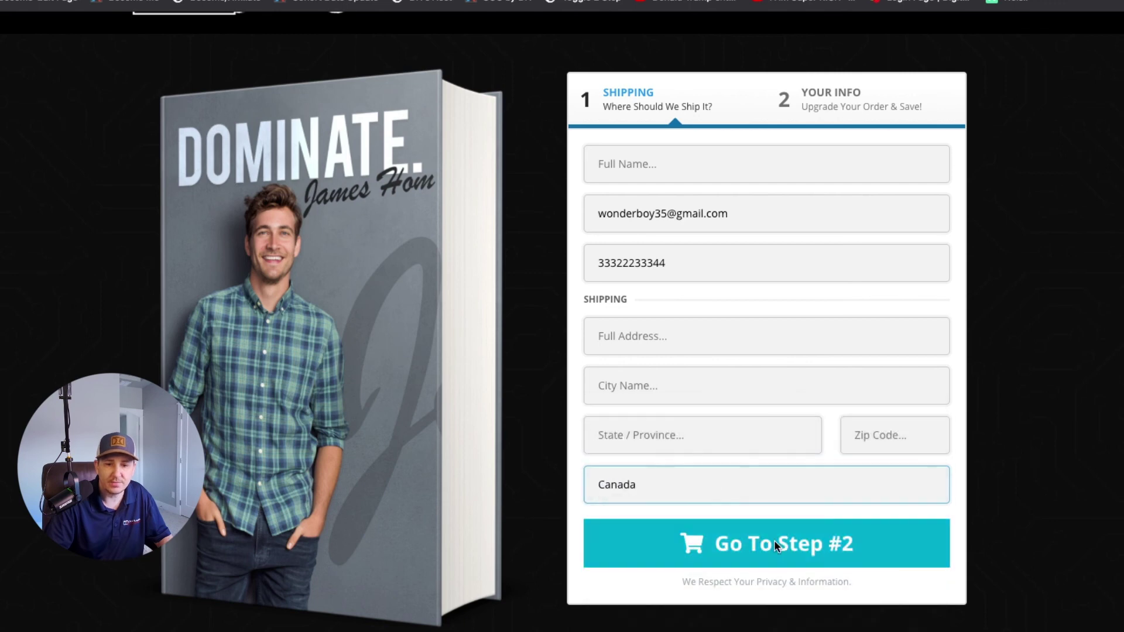
pyautogui.click(775, 545)
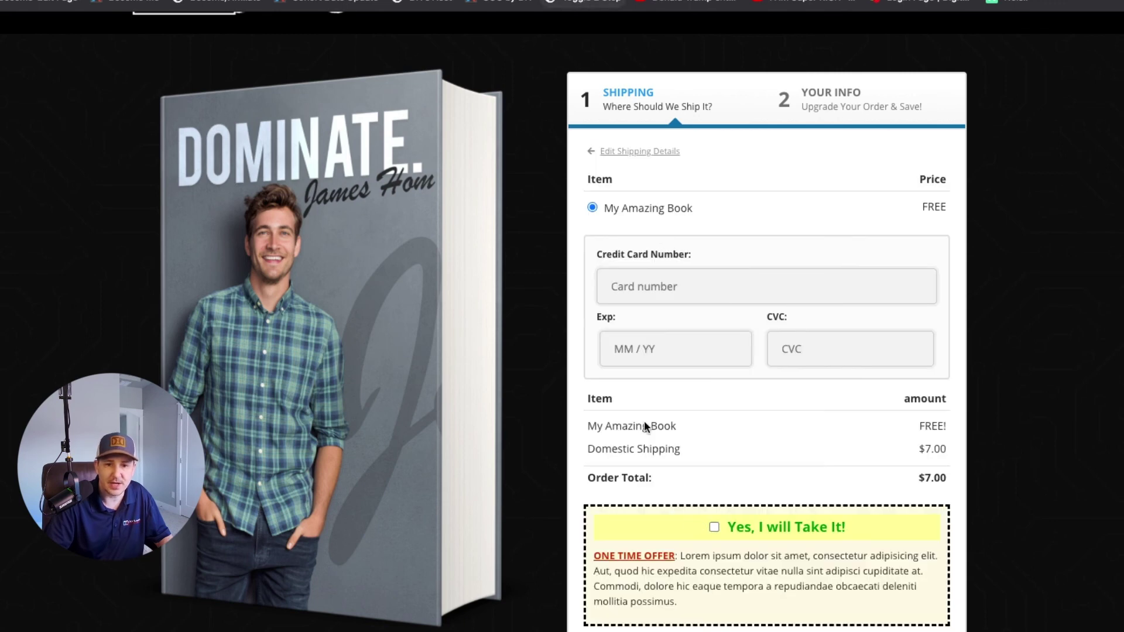
pyautogui.moveTo(603, 449); pyautogui.dragTo(655, 448)
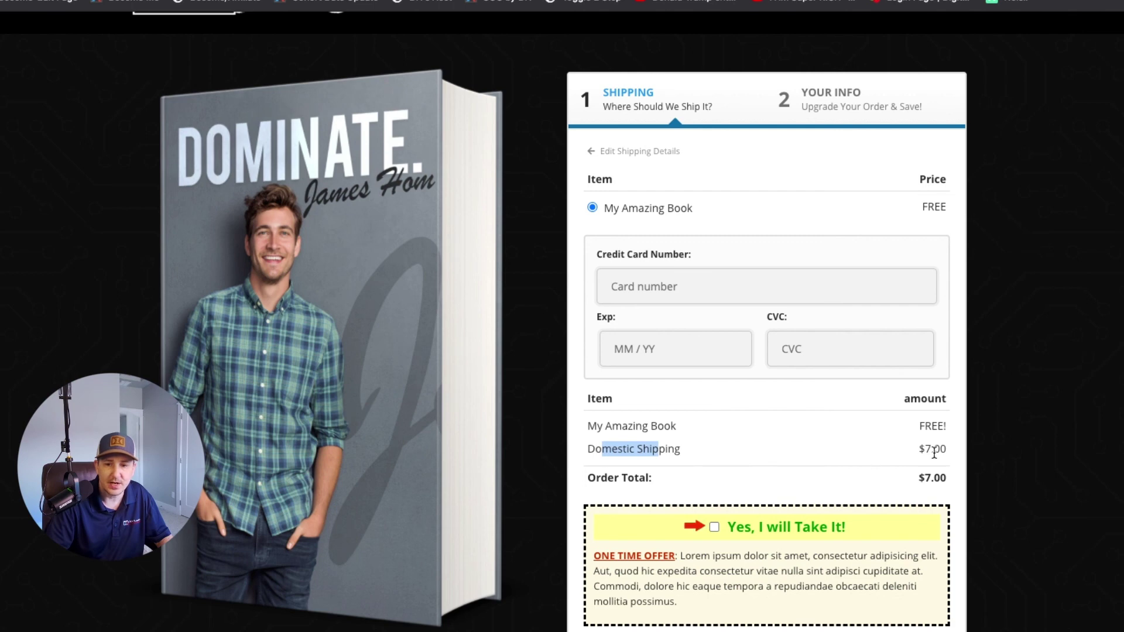